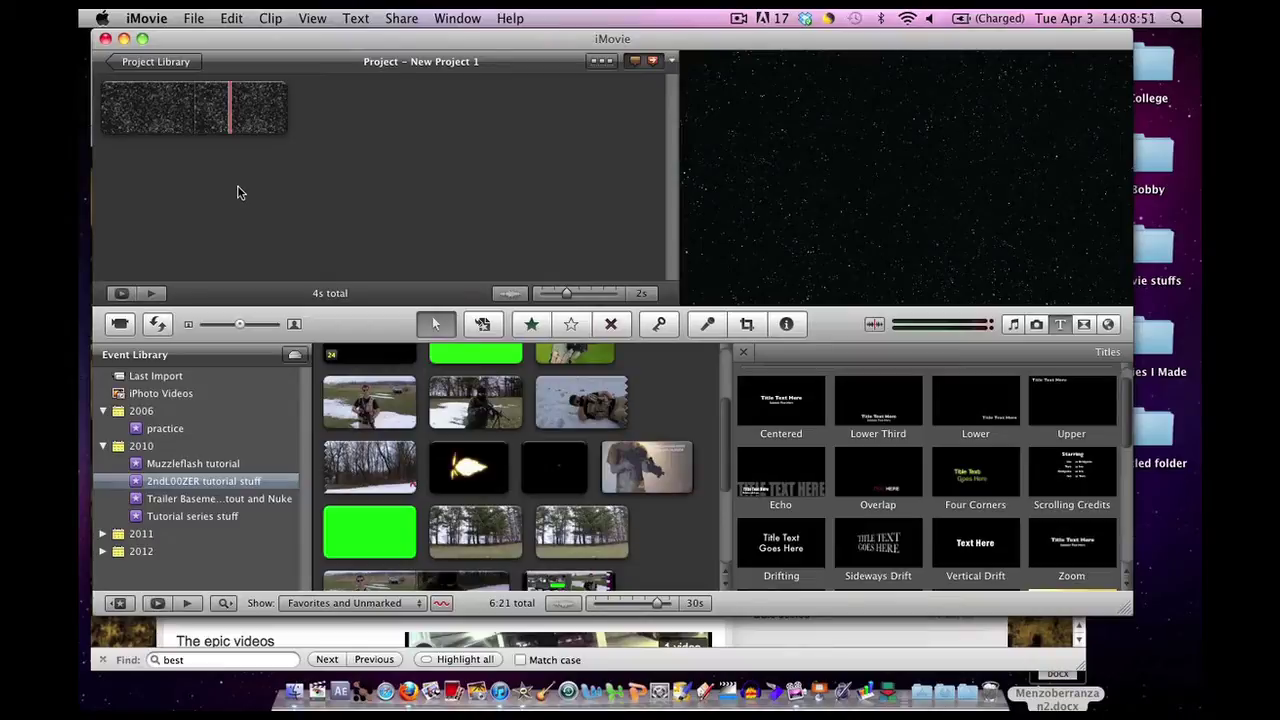
{"action": "left_click", "coordinate": [150, 17]}
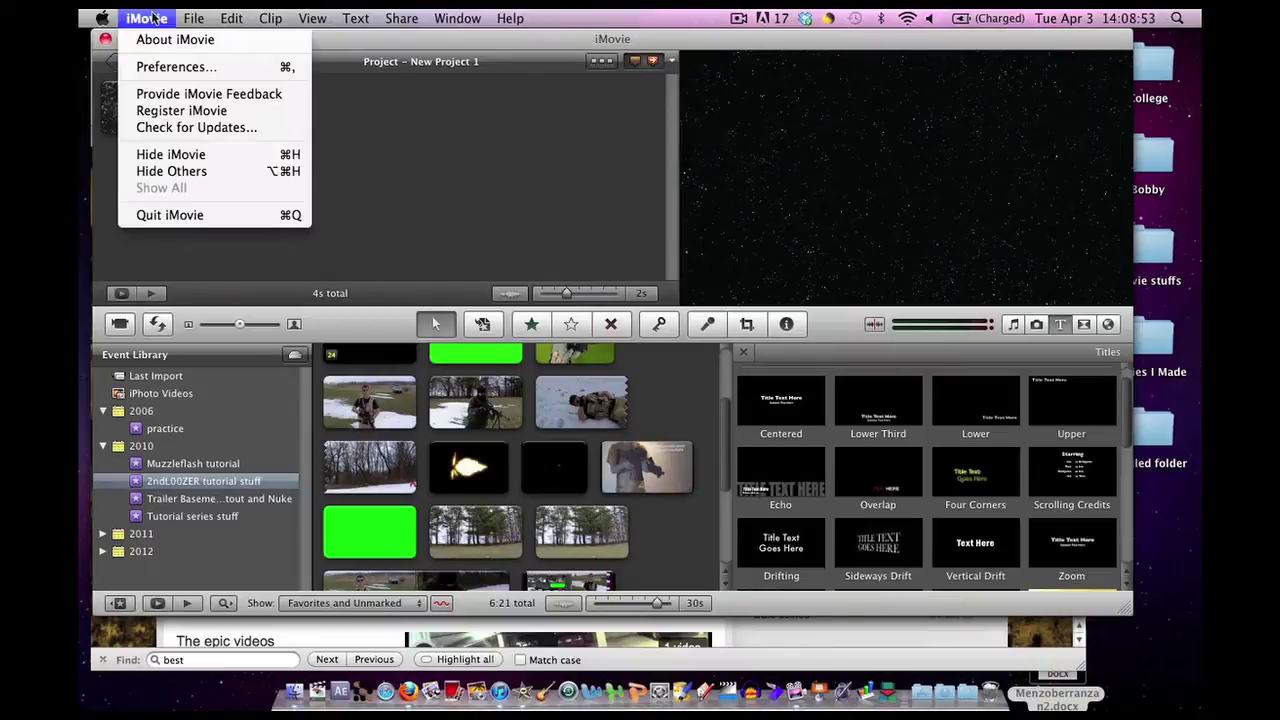
{"action": "left_click", "coordinate": [165, 66]}
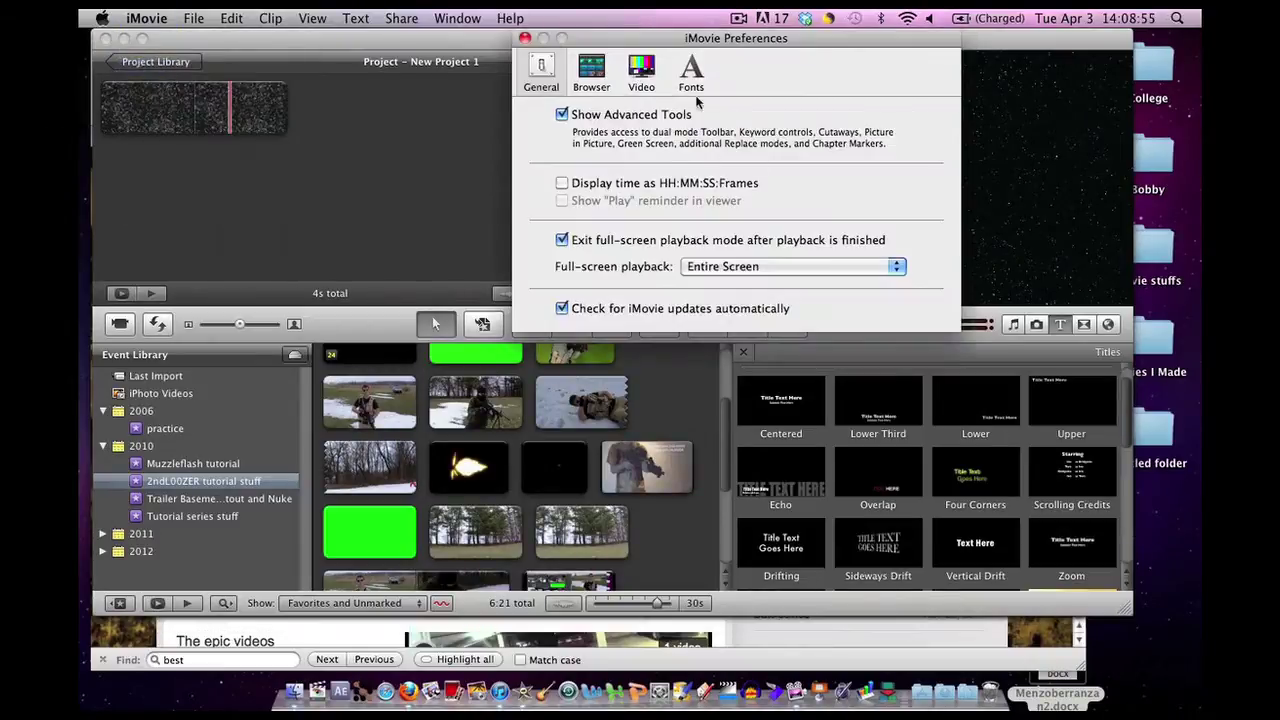
{"action": "left_click", "coordinate": [591, 72]}
{"action": "left_click", "coordinate": [541, 72]}
{"action": "left_click", "coordinate": [524, 38]}
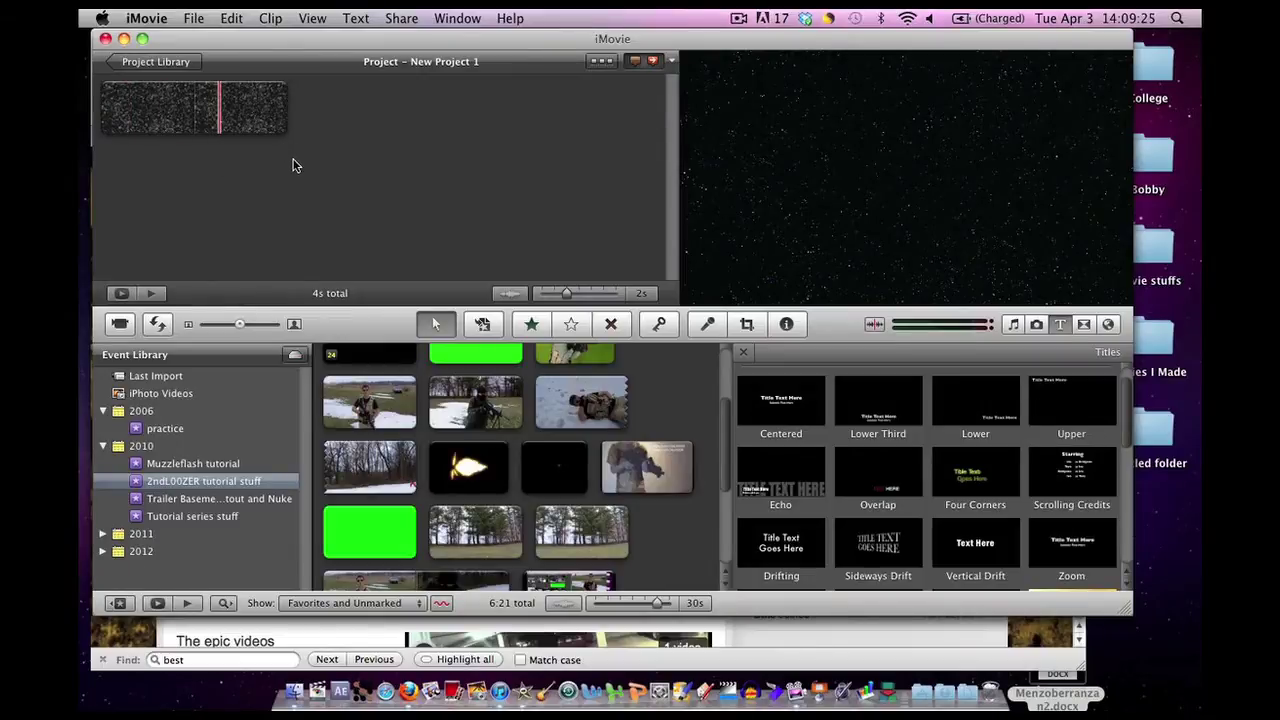
{"action": "key", "text": "ctrl+Up"}
Add flsC54oL.png from Finder over the starfield clip as a large Picture in Picture overlay
{"action": "left_click", "coordinate": [740, 520]}
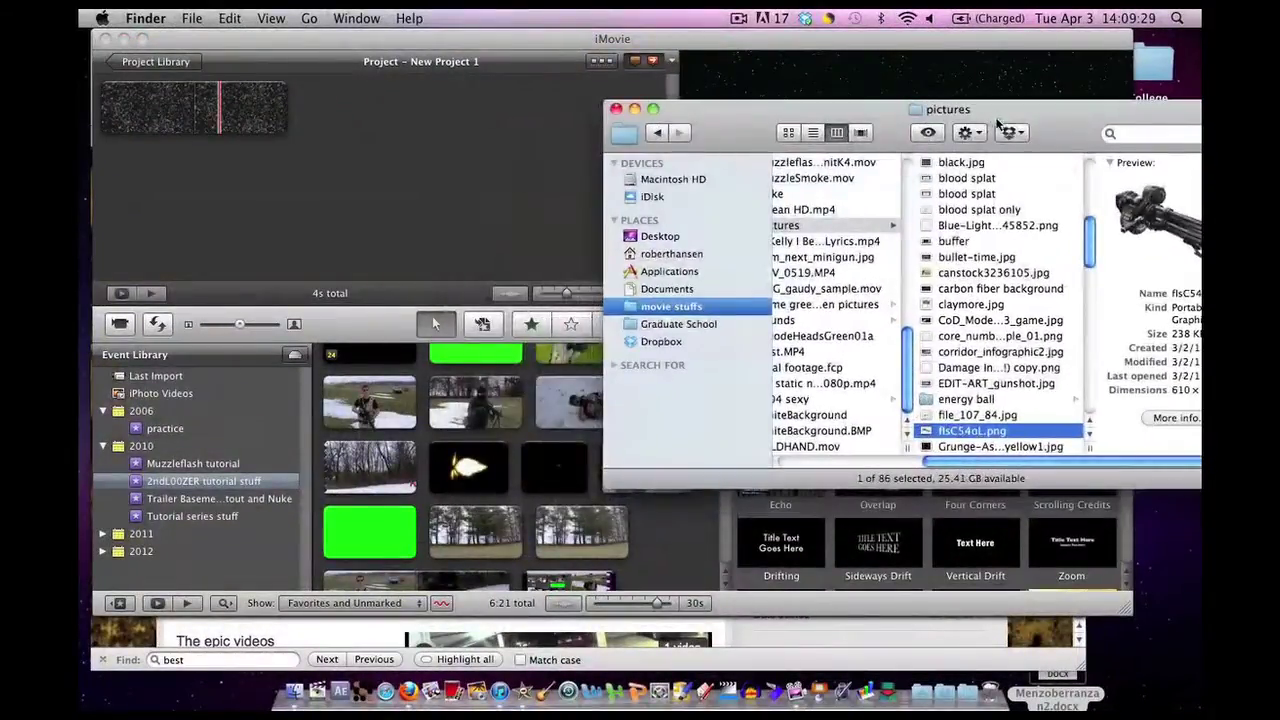
{"action": "left_click_drag", "start_coordinate": [980, 432], "coordinate": [112, 114]}
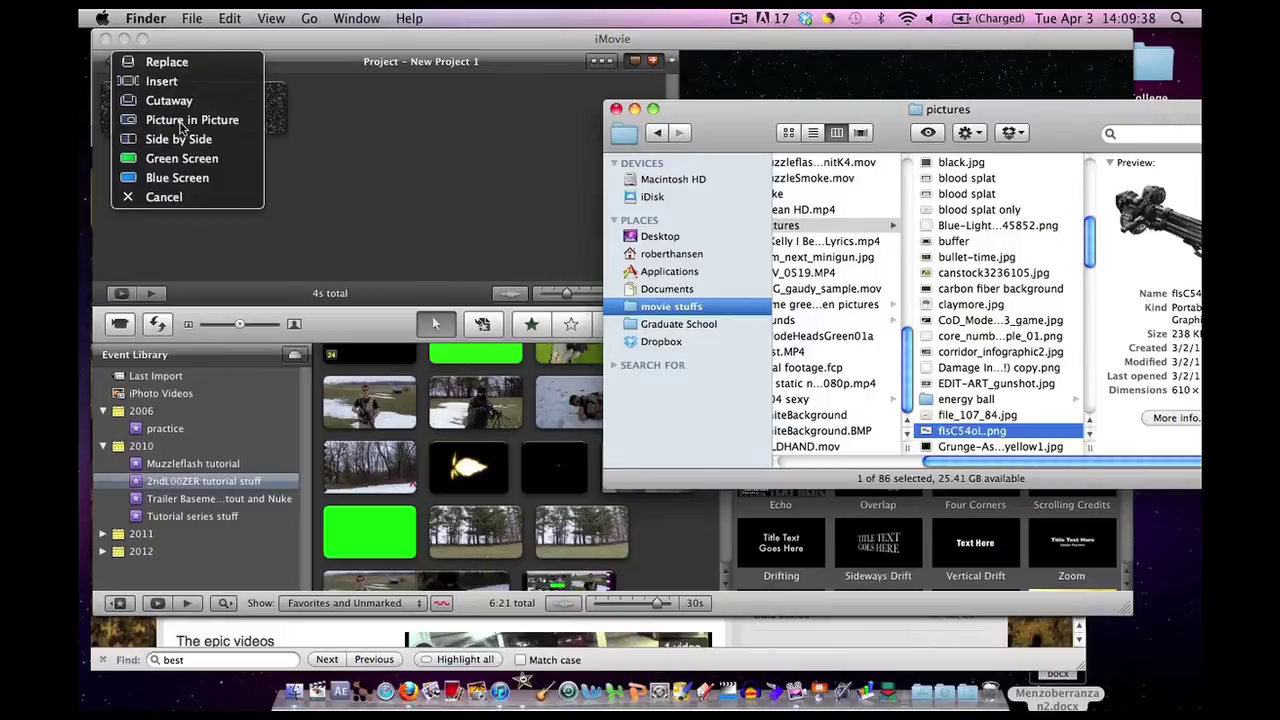
{"action": "left_click", "coordinate": [186, 120]}
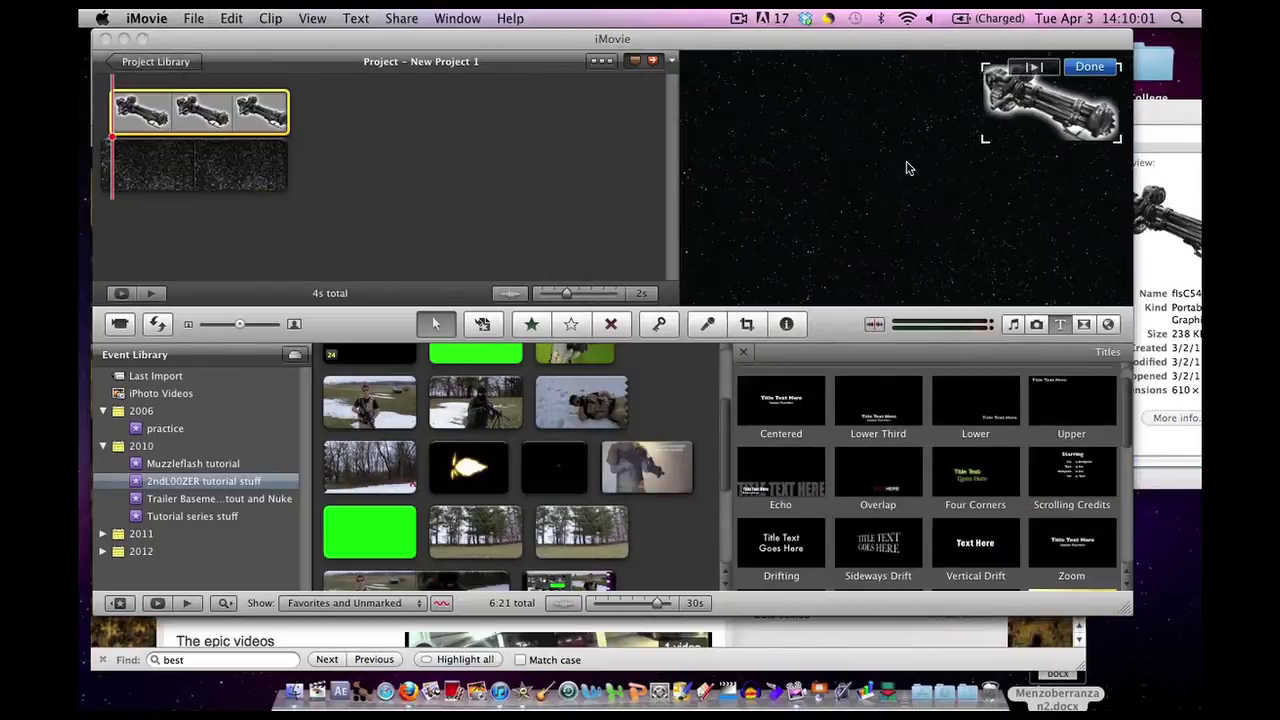
{"action": "left_click_drag", "start_coordinate": [1039, 97], "coordinate": [697, 72]}
{"action": "left_click_drag", "start_coordinate": [830, 130], "coordinate": [975, 232]}
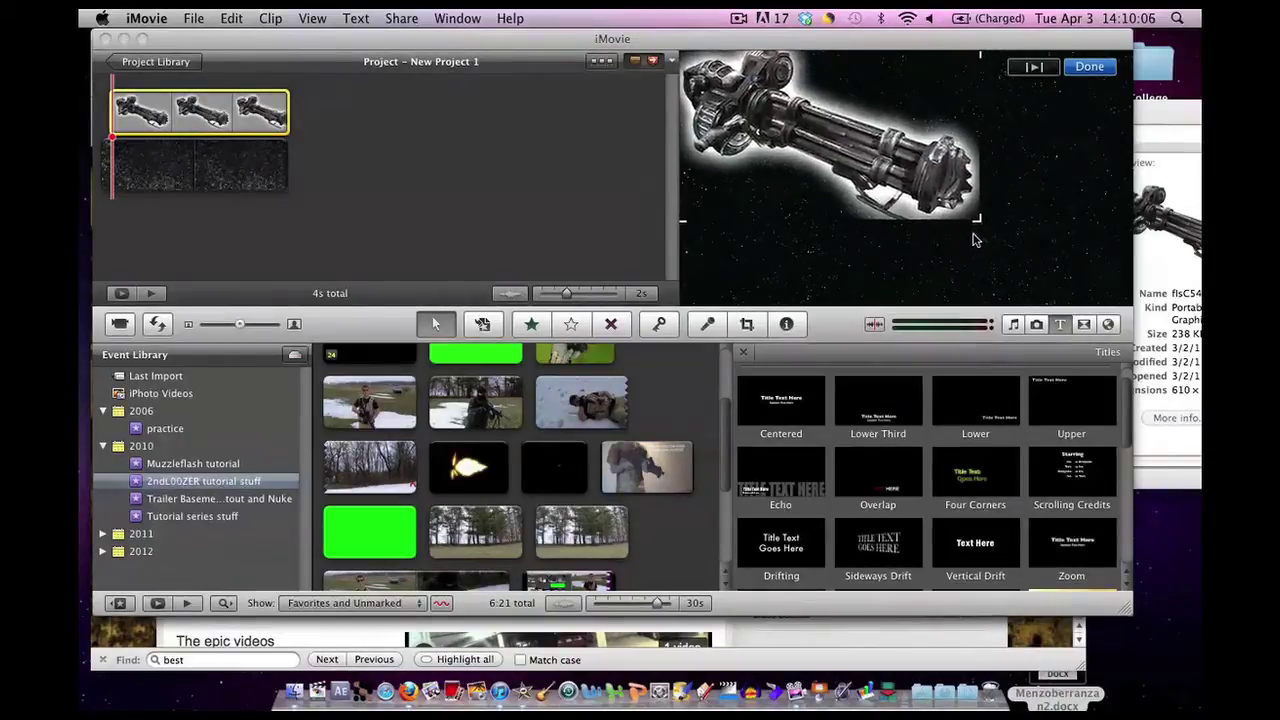
{"action": "left_click", "coordinate": [417, 150]}
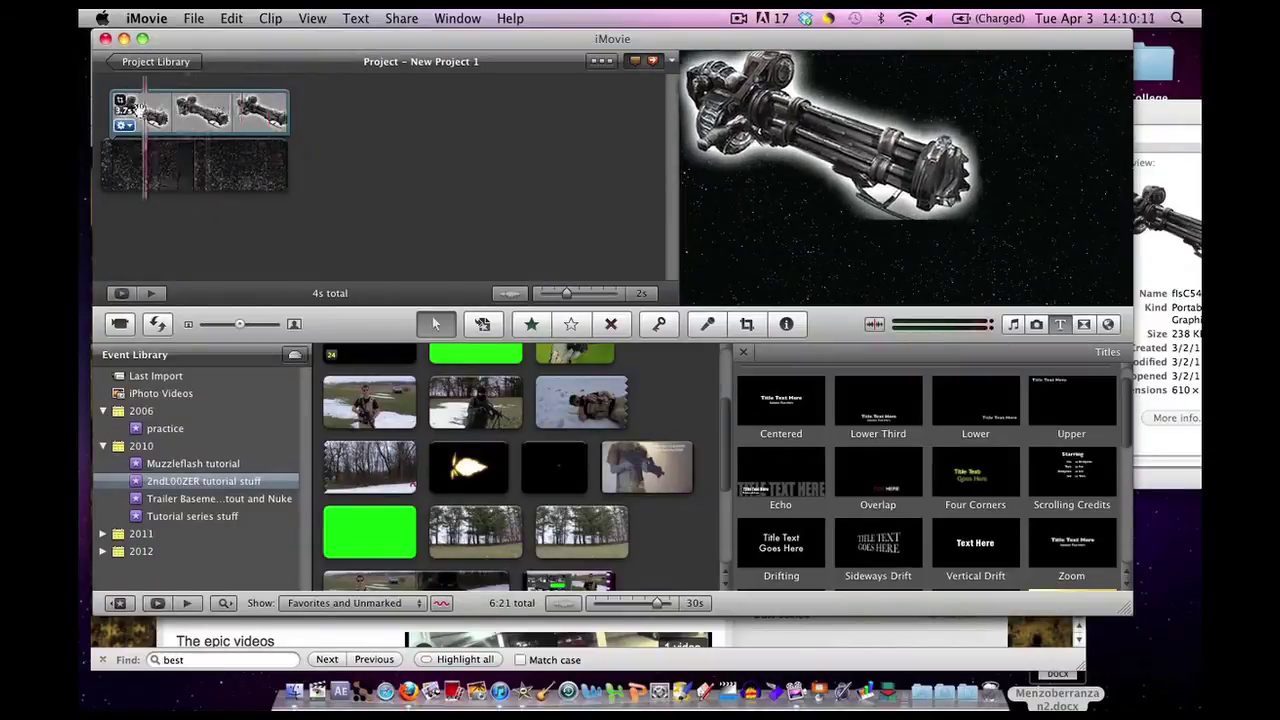
Crop the minigun overlay around the gun with the Cropping tool
{"action": "left_click", "coordinate": [120, 126]}
{"action": "left_click", "coordinate": [170, 162]}
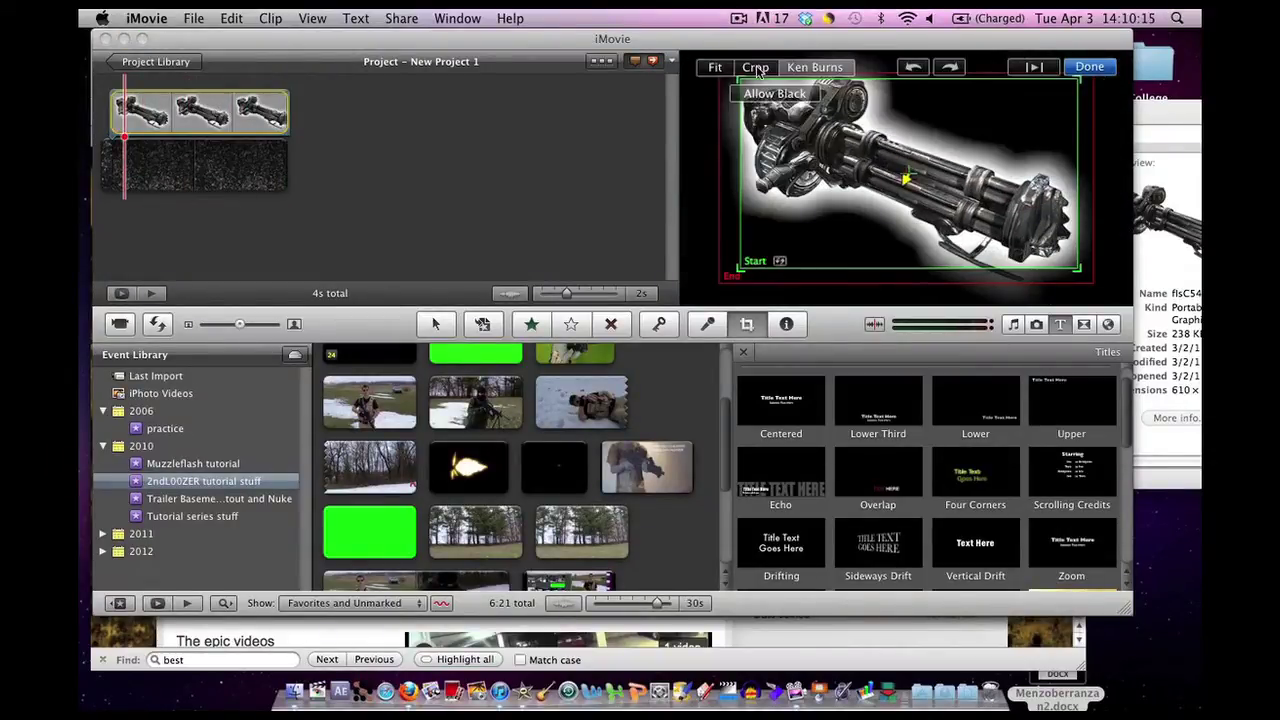
{"action": "left_click", "coordinate": [755, 68]}
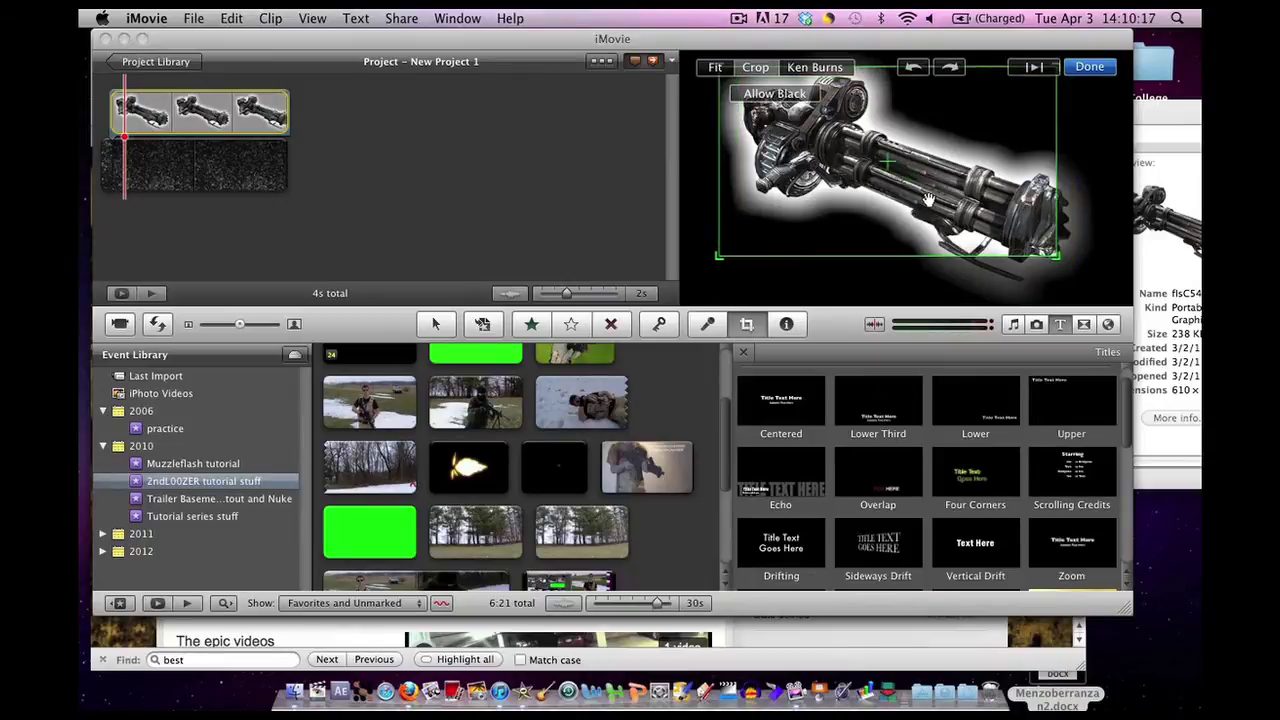
{"action": "left_click", "coordinate": [1055, 240]}
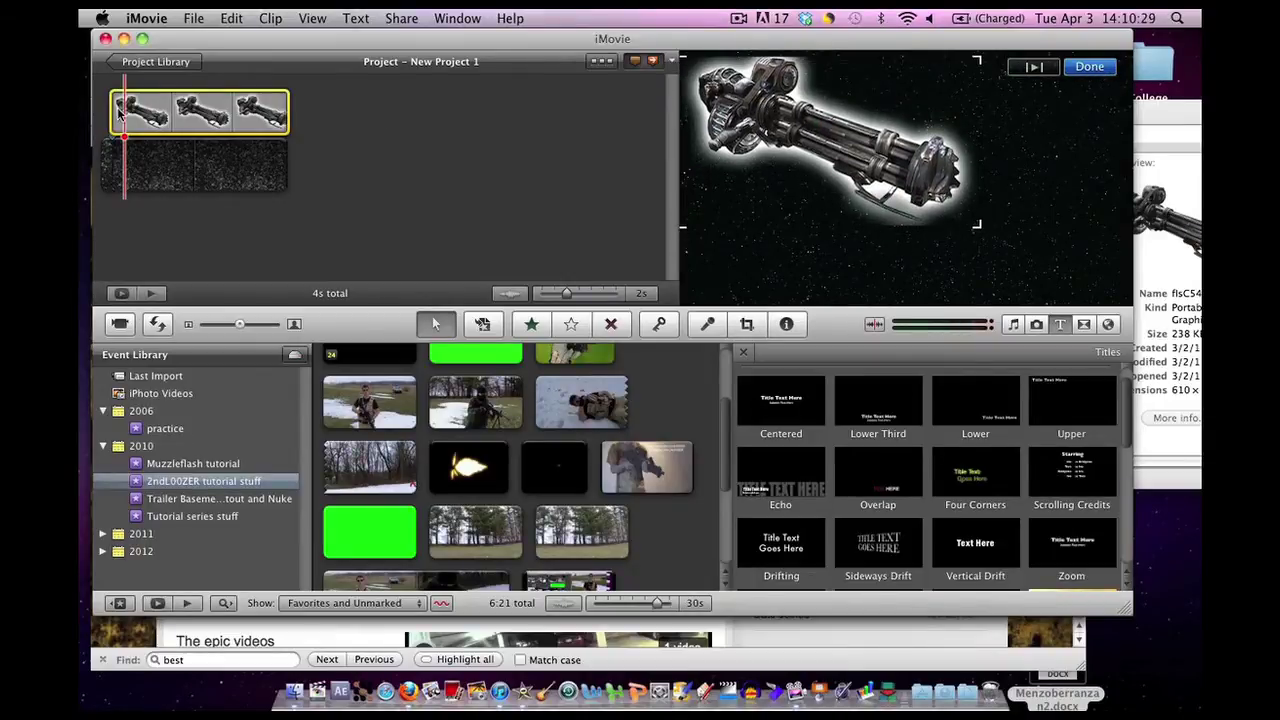
{"action": "left_click", "coordinate": [308, 130]}
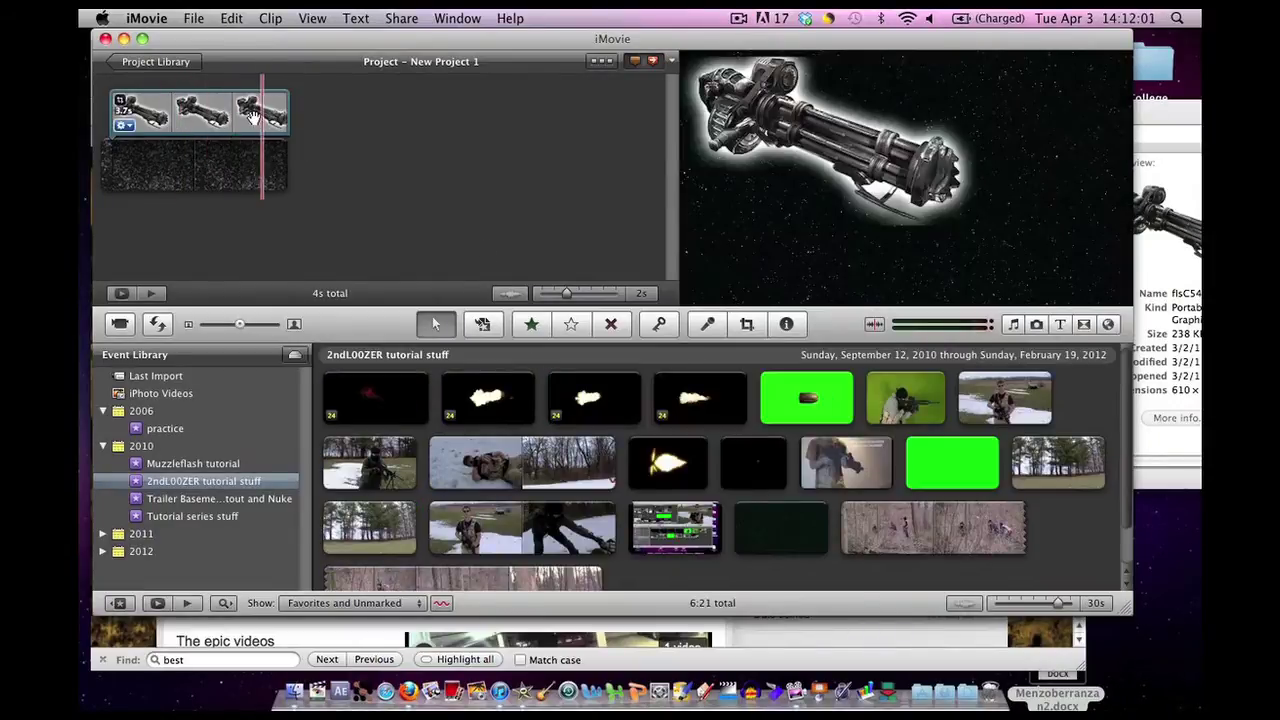
Inspect a muzzle flash clip, drag it toward the project, then cancel the drop
{"action": "double_click", "coordinate": [485, 403]}
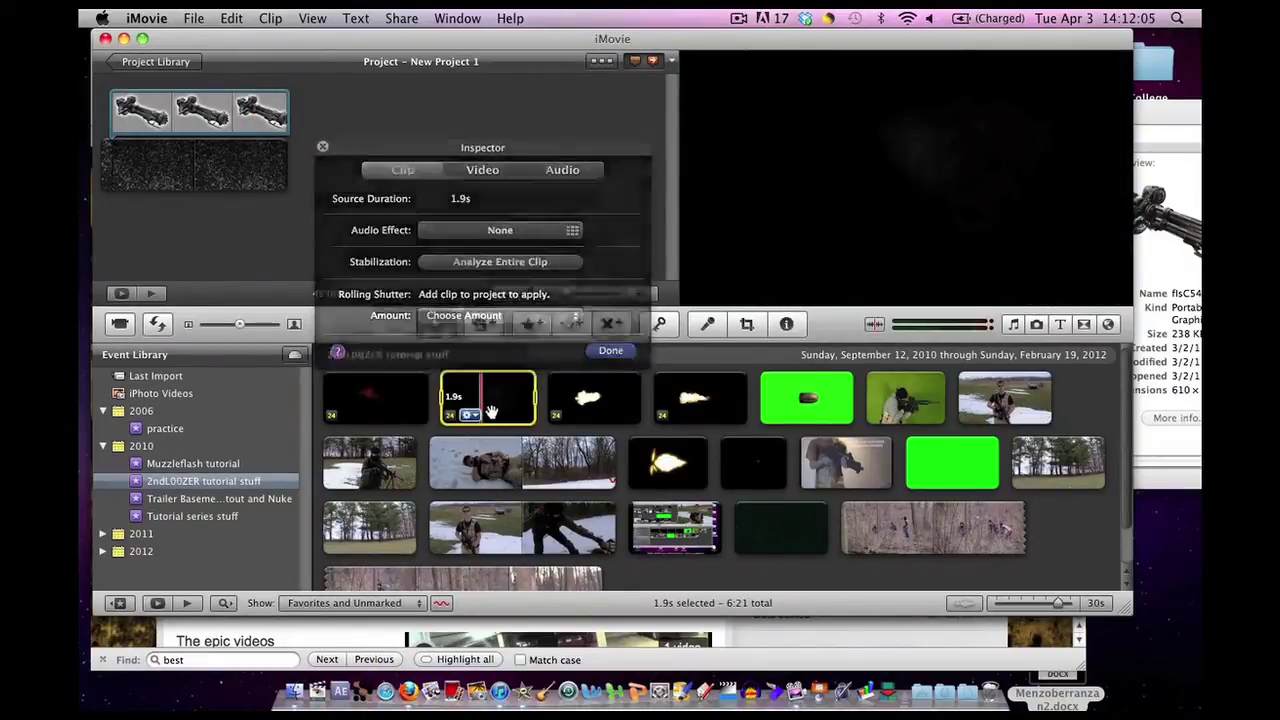
{"action": "left_click", "coordinate": [491, 410]}
{"action": "left_click_drag", "start_coordinate": [491, 410], "coordinate": [257, 163]}
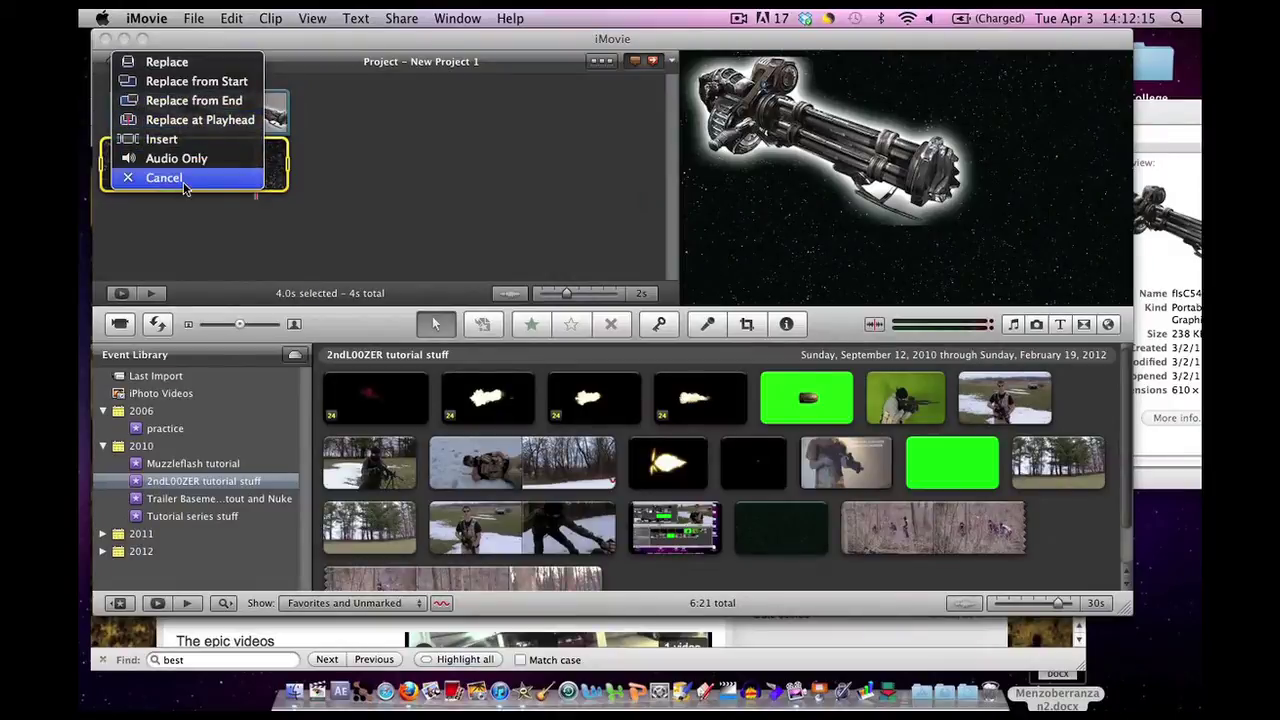
{"action": "left_click", "coordinate": [185, 178]}
{"action": "left_click", "coordinate": [340, 205]}
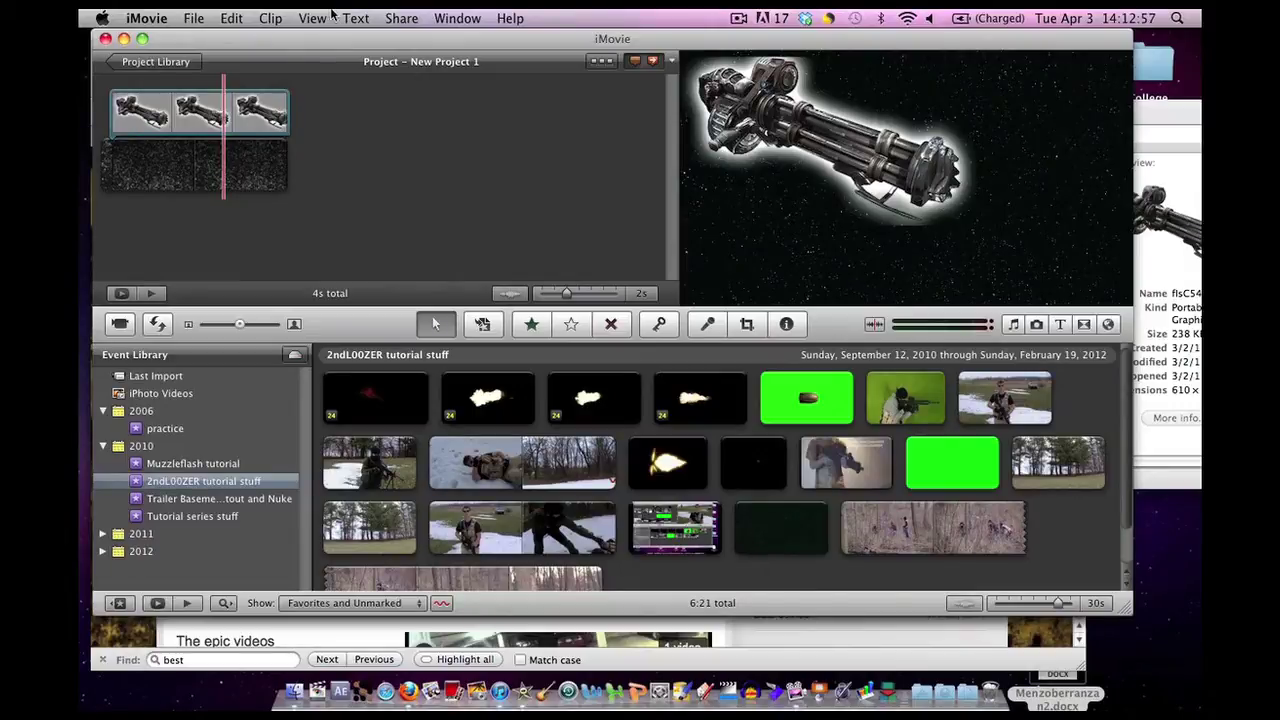
Export the movie at Medium 640x360 to the Desktop as New Project 1.m4v
{"action": "left_click", "coordinate": [392, 20]}
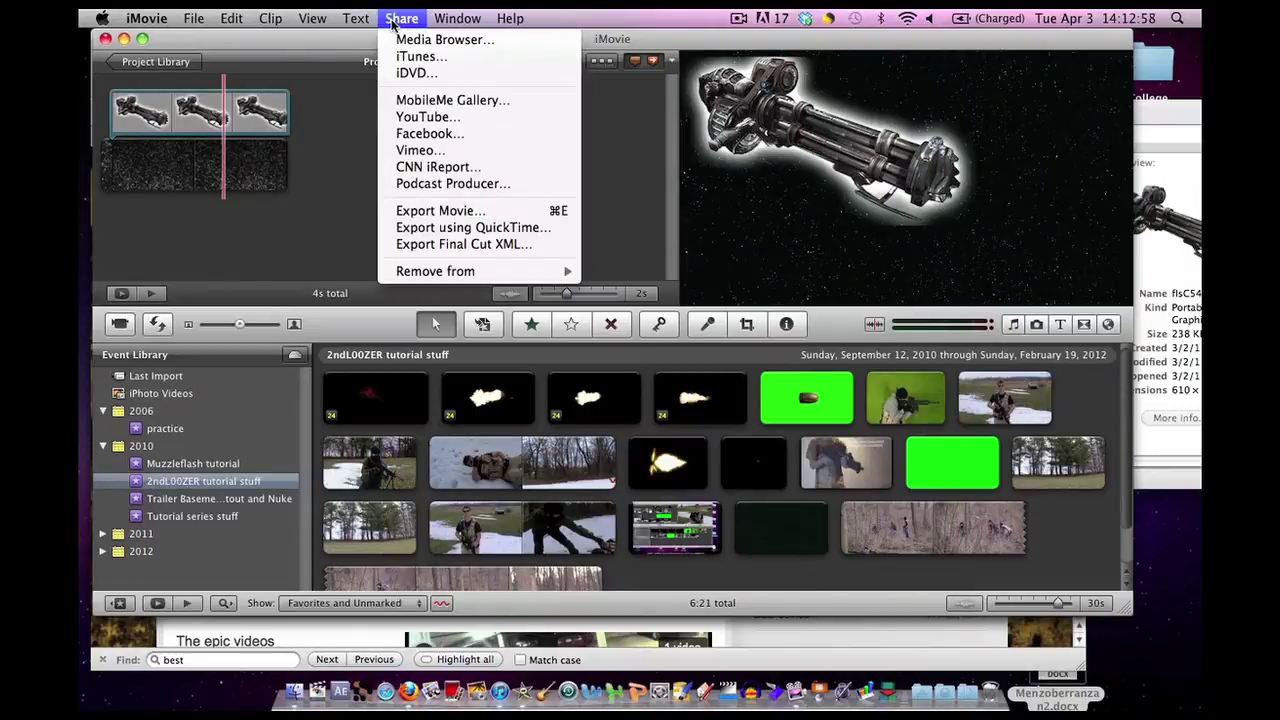
{"action": "left_click", "coordinate": [440, 211]}
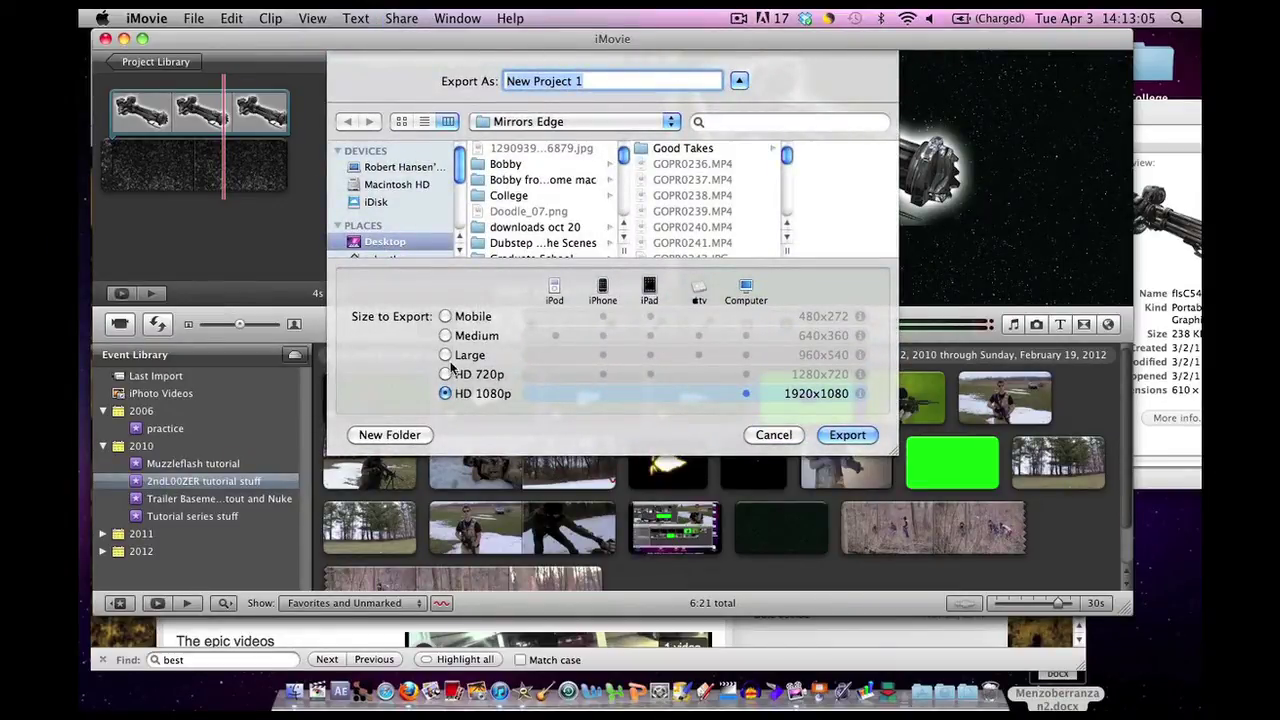
{"action": "left_click", "coordinate": [466, 337]}
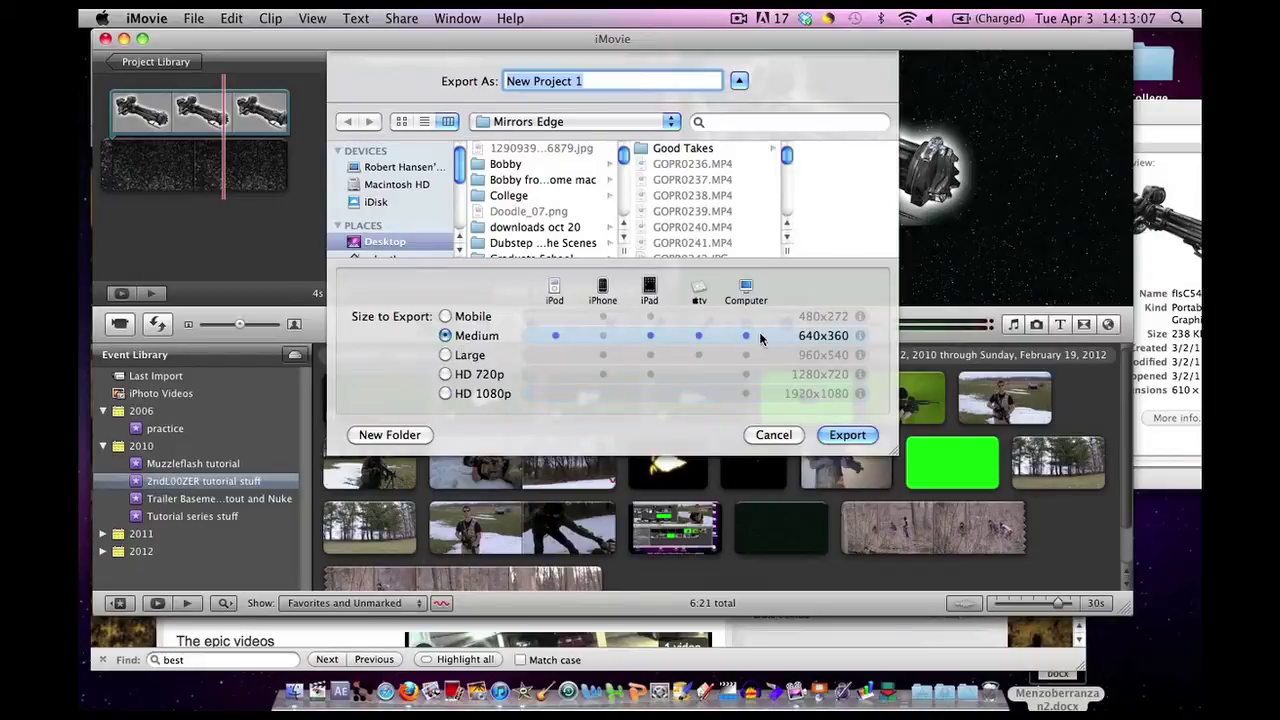
{"action": "left_click", "coordinate": [384, 242]}
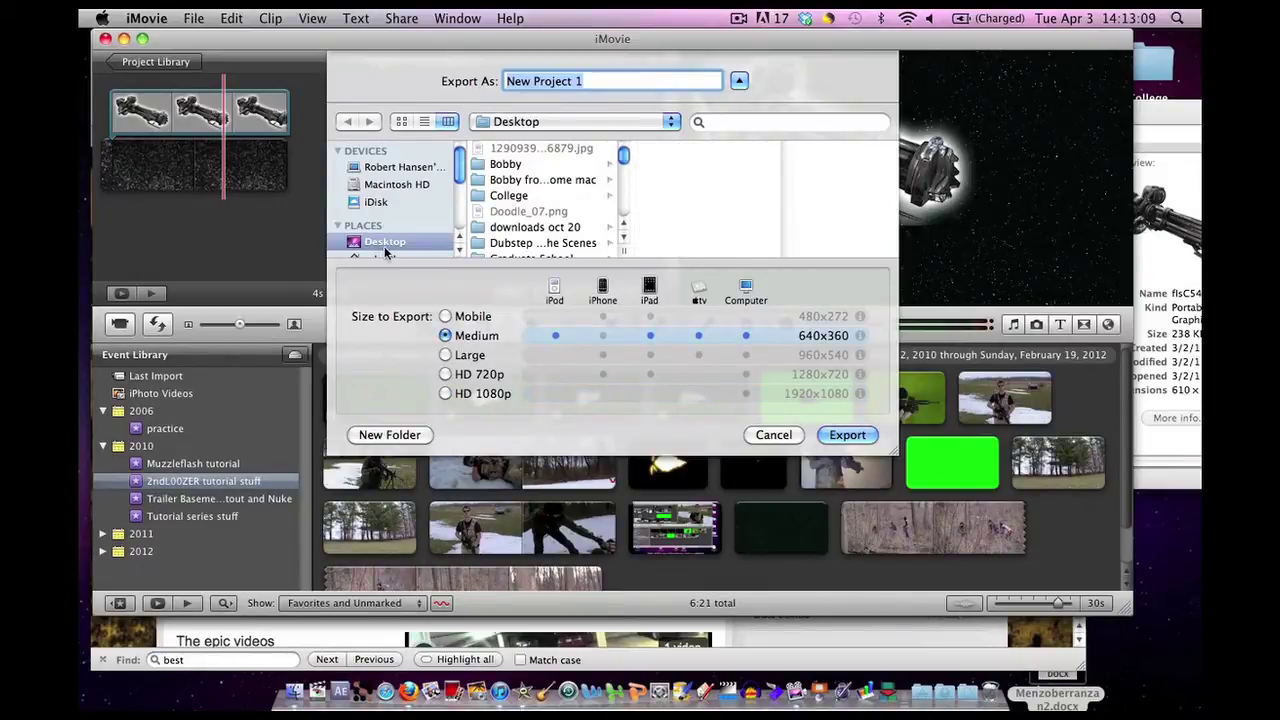
{"action": "key", "text": "Return"}
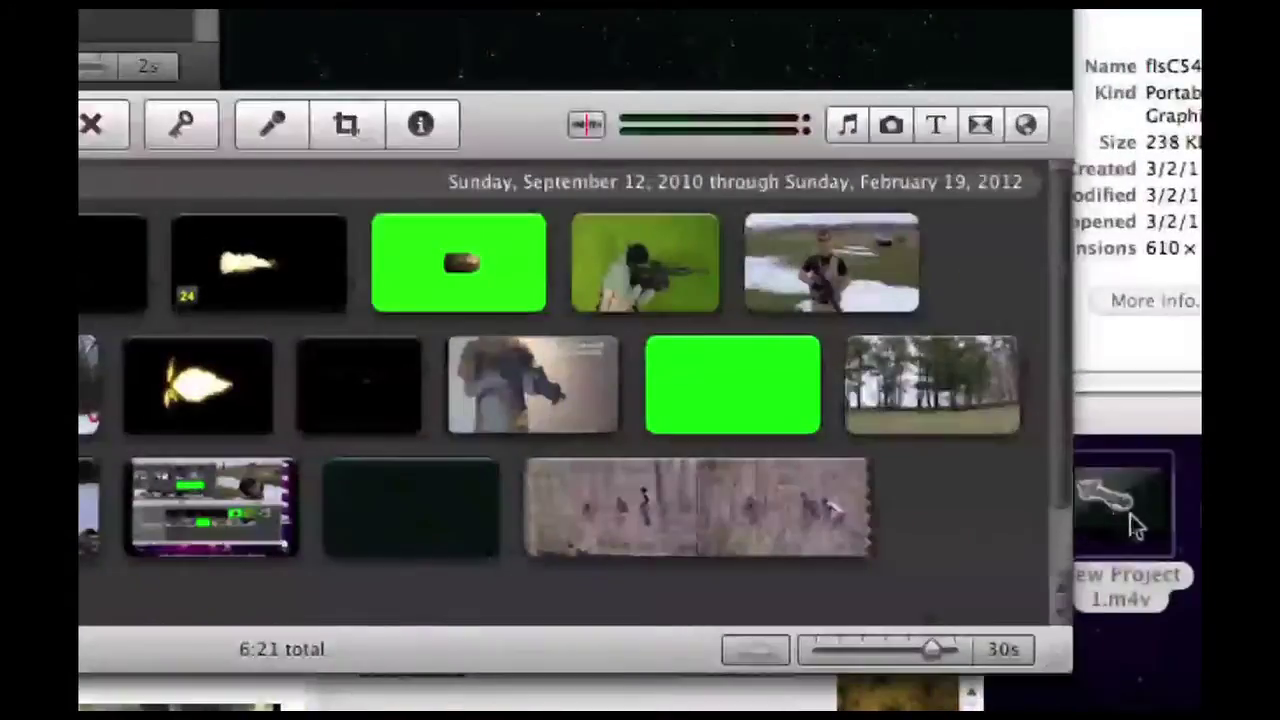
{"action": "left_click", "coordinate": [1162, 535]}
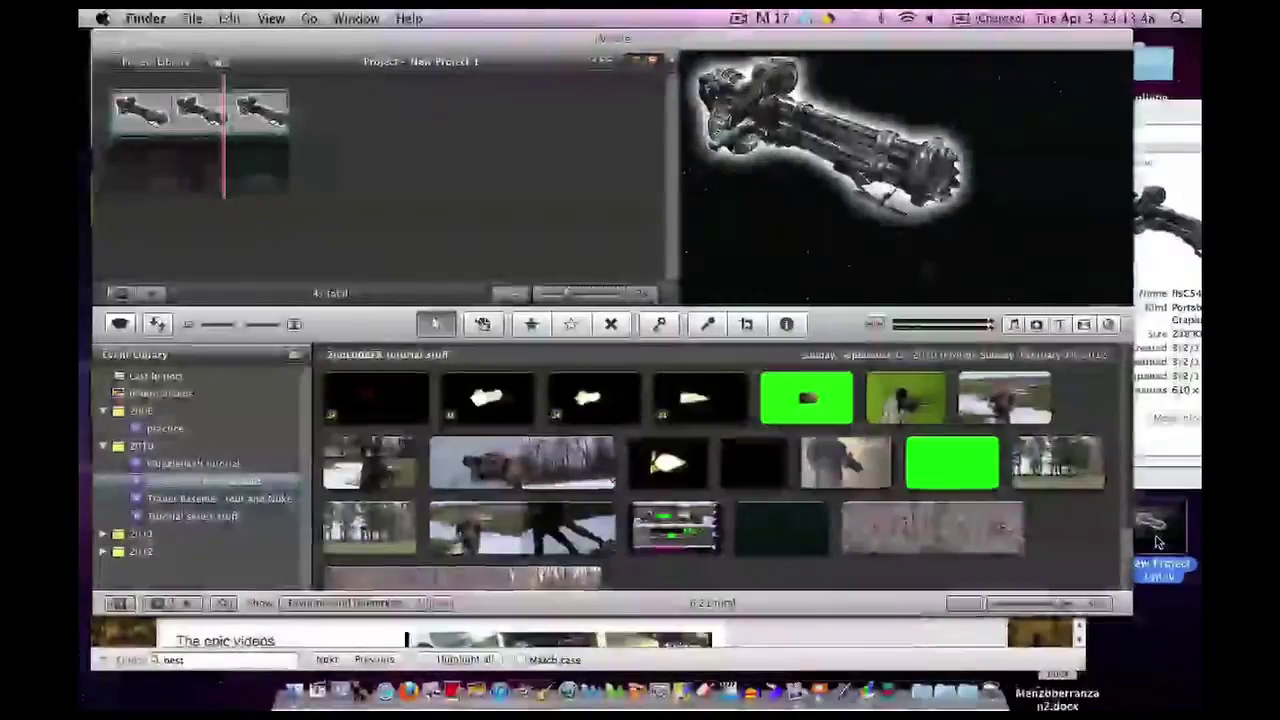
Drag New Project 1.m4v from the desktop into the 2ndL00ZER tutorial stuff event
{"action": "left_click_drag", "start_coordinate": [1173, 533], "coordinate": [190, 378]}
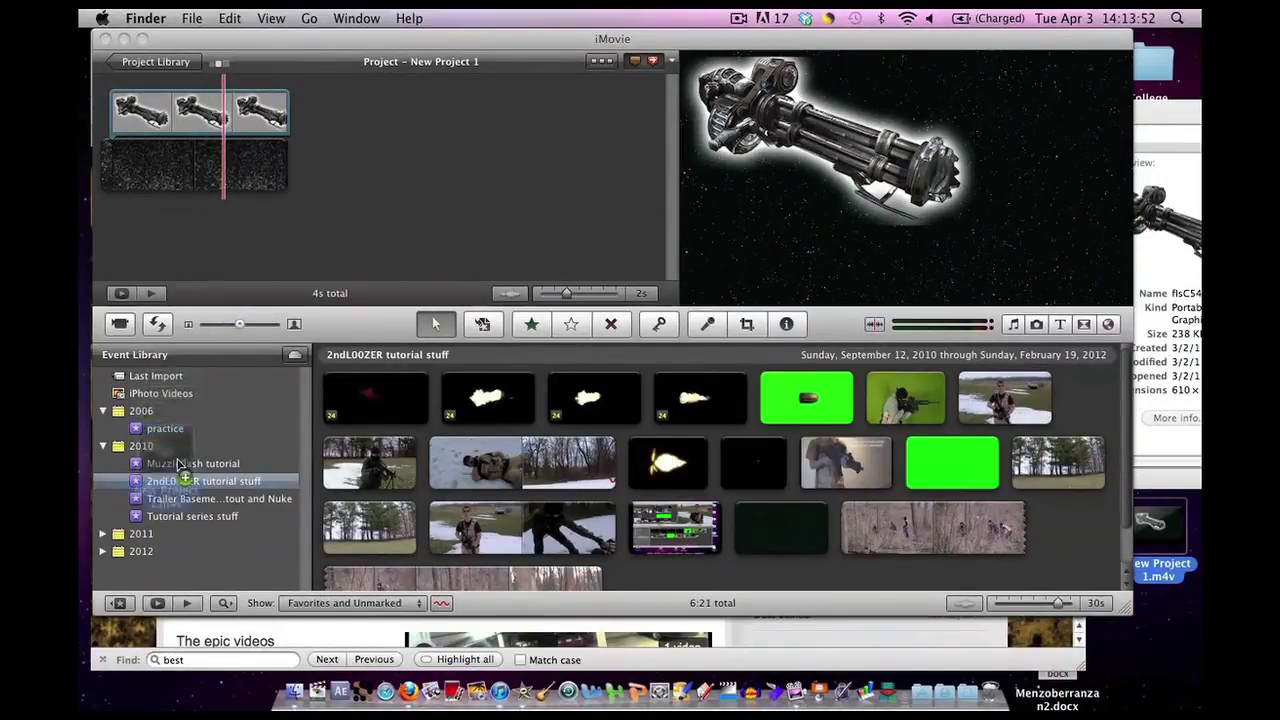
{"action": "mouse_move", "coordinate": [180, 465]}
{"action": "left_mouse_down"}
{"action": "mouse_move", "coordinate": [184, 498]}
{"action": "mouse_move", "coordinate": [180, 488]}
{"action": "left_mouse_up"}
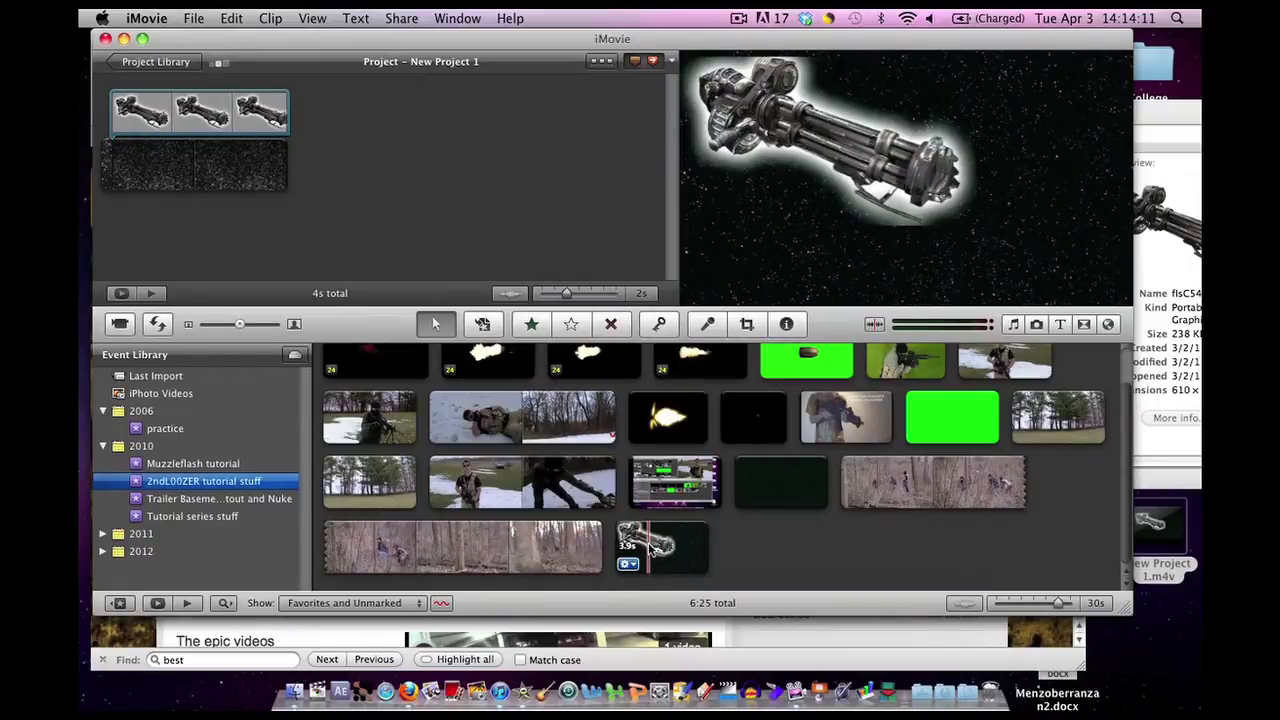
Delete the existing clips from New Project 1, accepting the finalized-project warning
{"action": "left_click", "coordinate": [330, 205]}
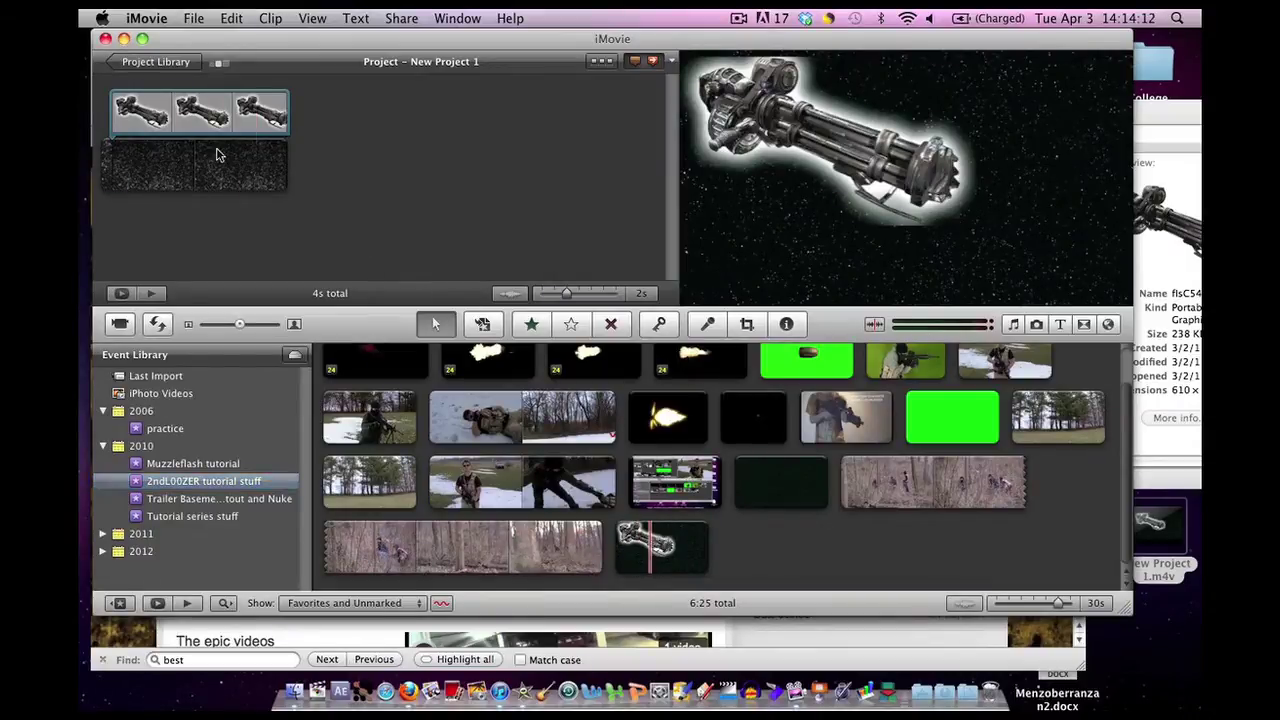
{"action": "left_click", "coordinate": [167, 162]}
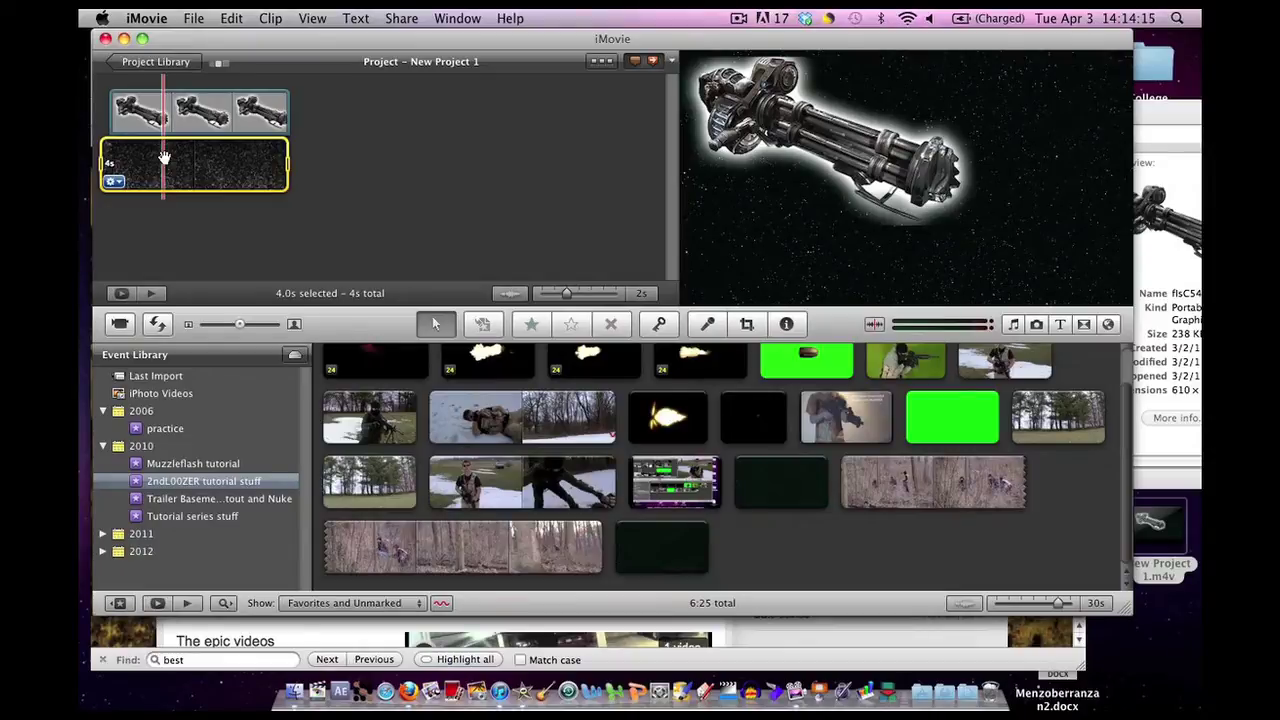
{"action": "key", "text": "super+c"}
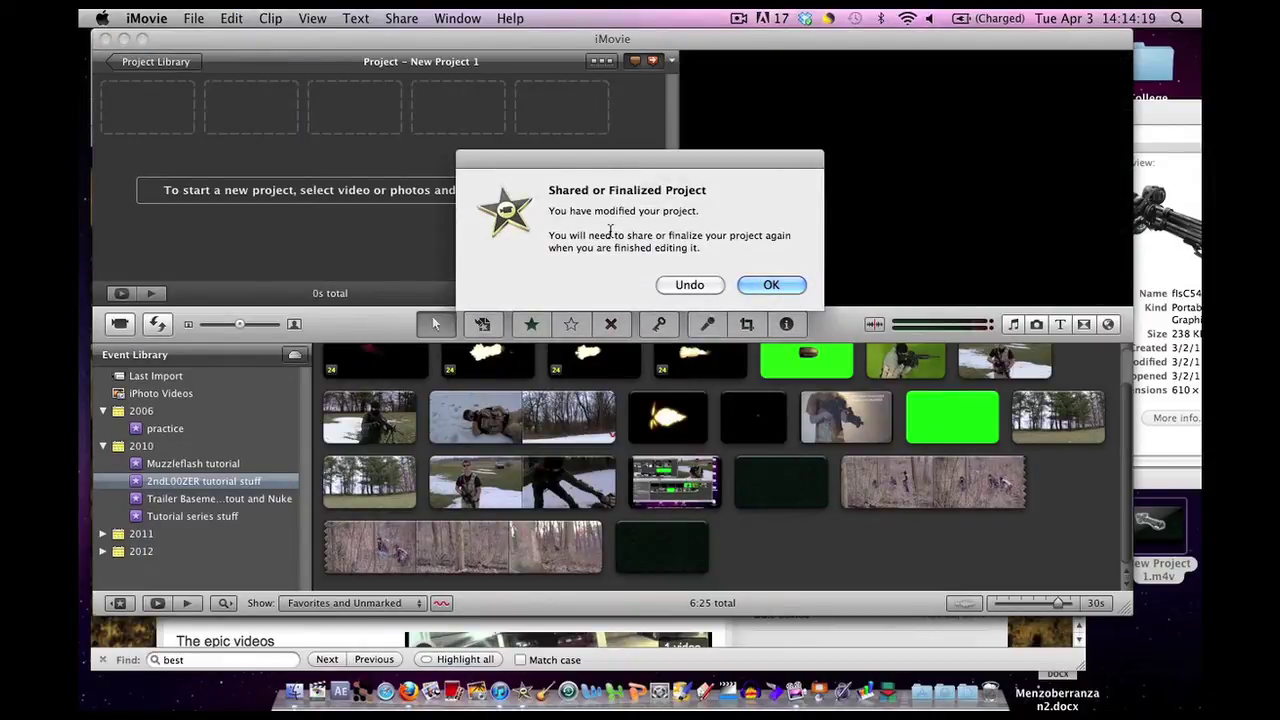
{"action": "left_click", "coordinate": [771, 286]}
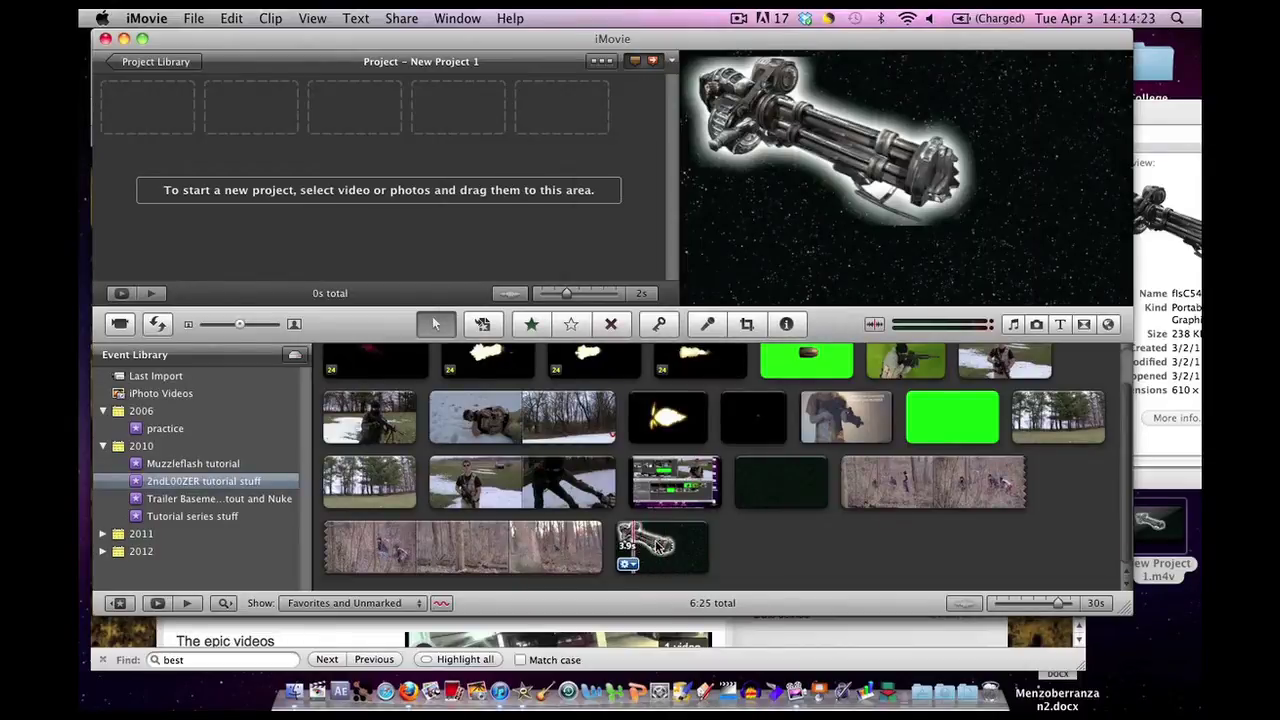
{"action": "double_click", "coordinate": [670, 548]}
Drop the 3.6-second minigun-on-stars movie into the empty project as its only clip
{"action": "left_click", "coordinate": [672, 548]}
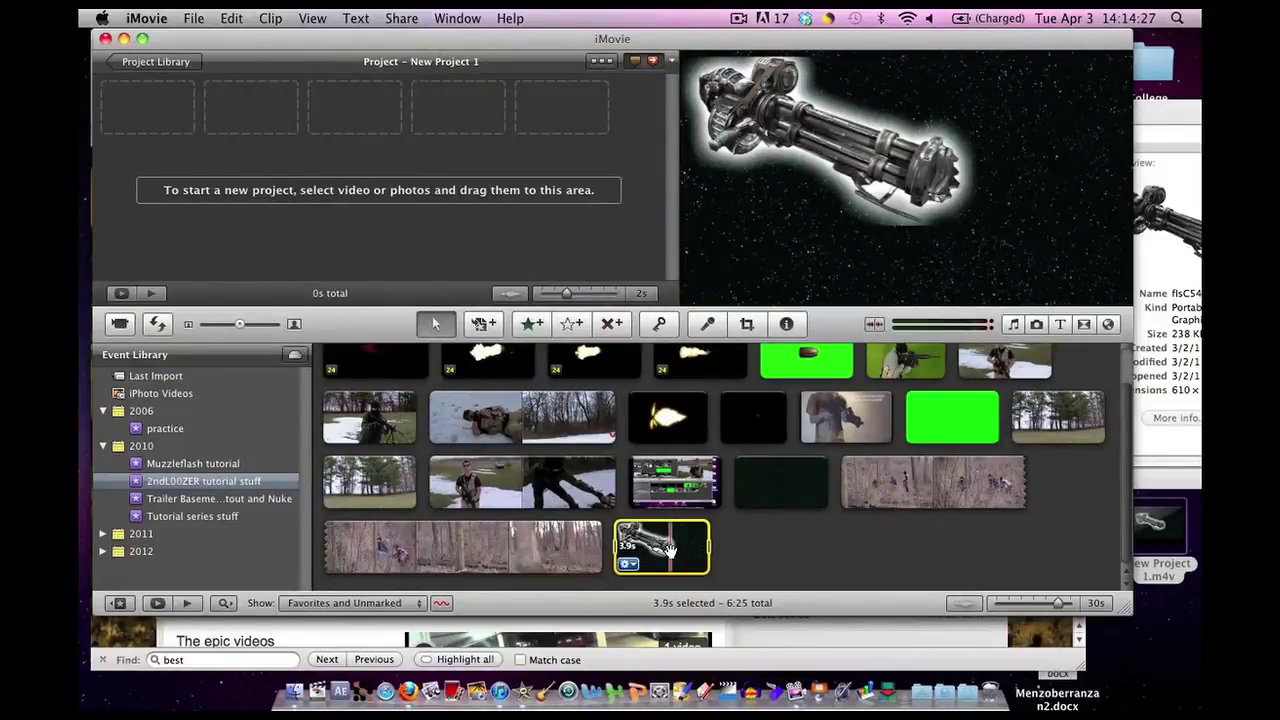
{"action": "left_click_drag", "start_coordinate": [664, 546], "coordinate": [260, 150]}
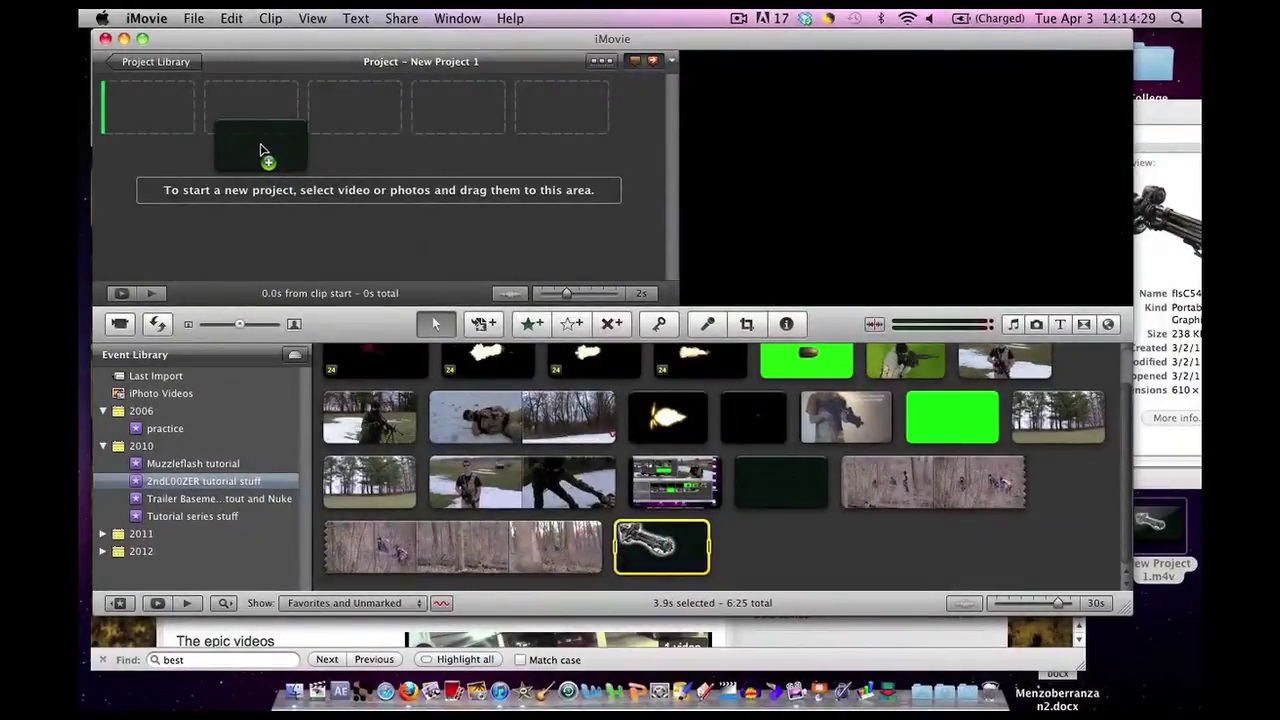
{"action": "left_click_drag", "start_coordinate": [260, 150], "coordinate": [260, 150]}
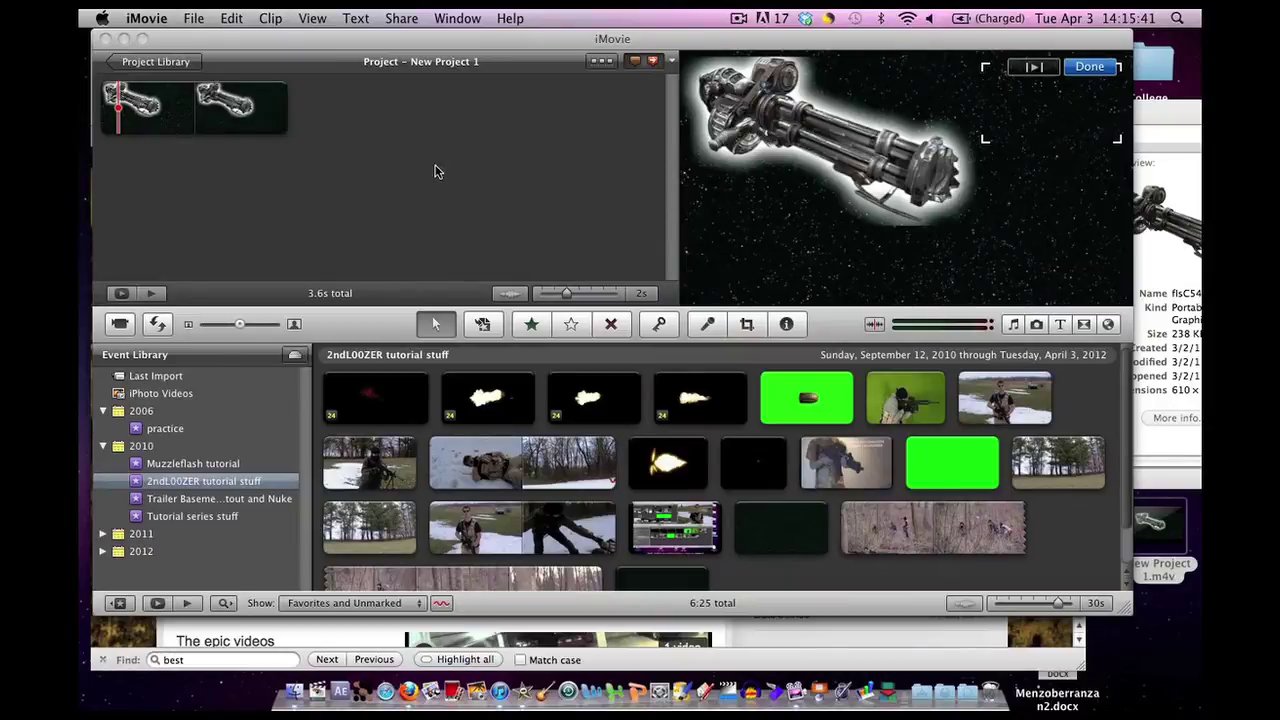
{"action": "key", "text": "Return"}
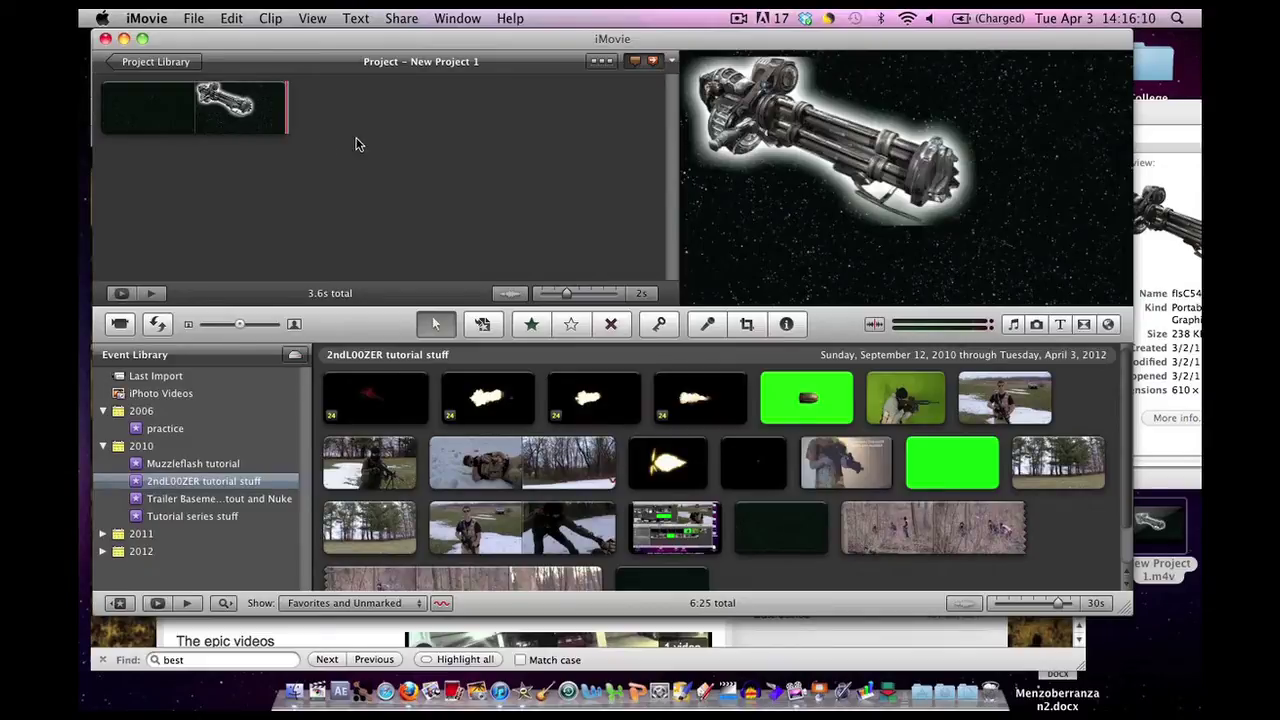
Add the muzzle-flash clip as Picture in Picture, enlarged and positioned on the gun barrel
{"action": "left_click", "coordinate": [449, 400]}
{"action": "left_click_drag", "start_coordinate": [465, 398], "coordinate": [120, 108]}
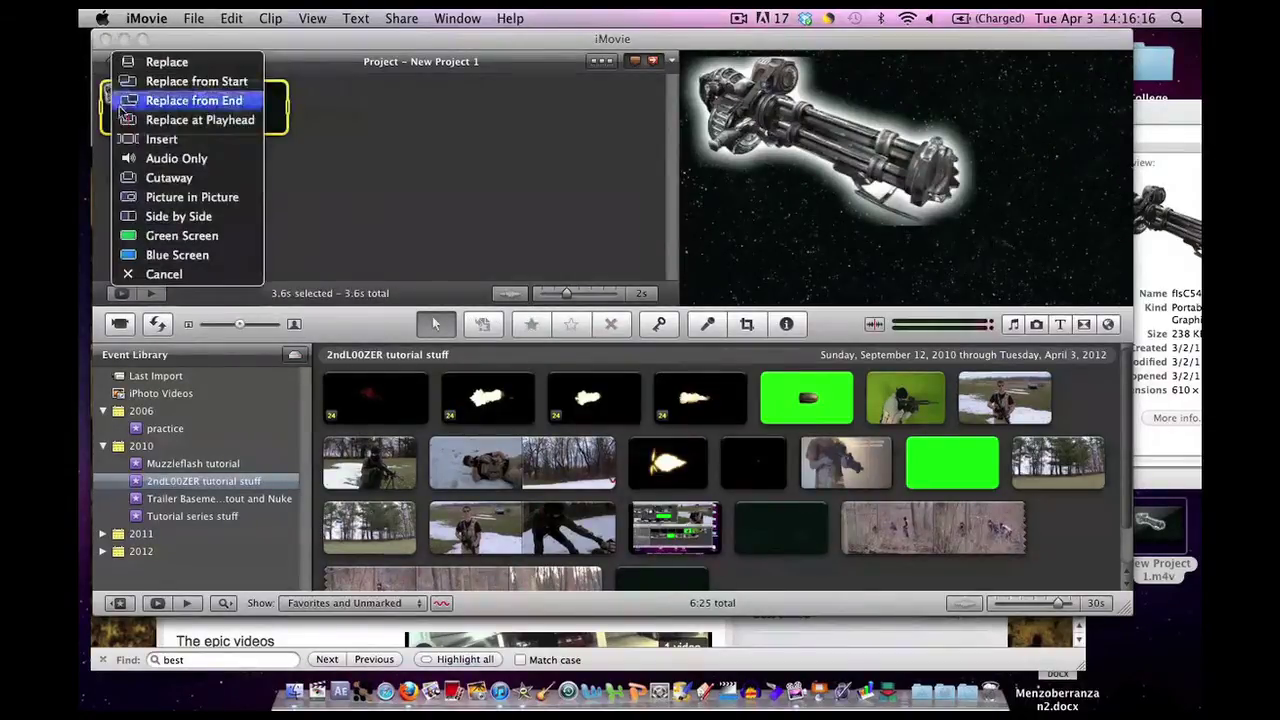
{"action": "left_click", "coordinate": [177, 204]}
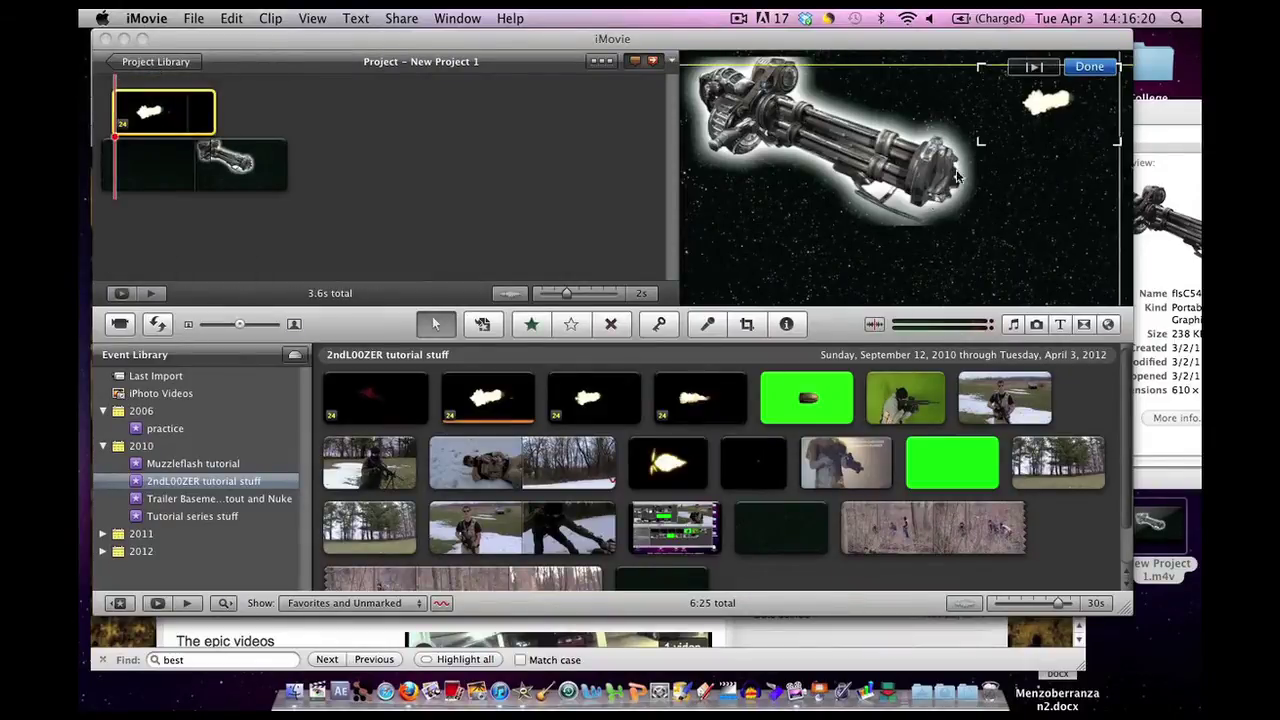
{"action": "left_click_drag", "start_coordinate": [981, 142], "coordinate": [795, 263]}
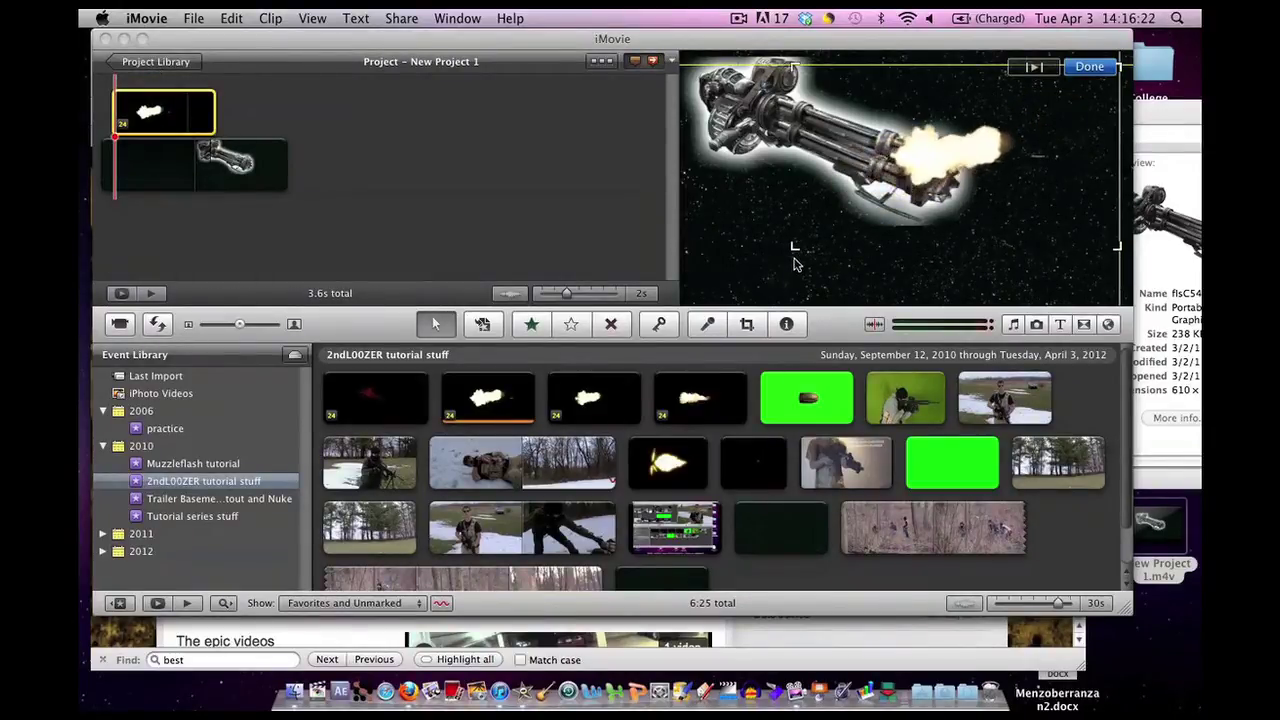
{"action": "left_click_drag", "start_coordinate": [938, 140], "coordinate": [950, 162]}
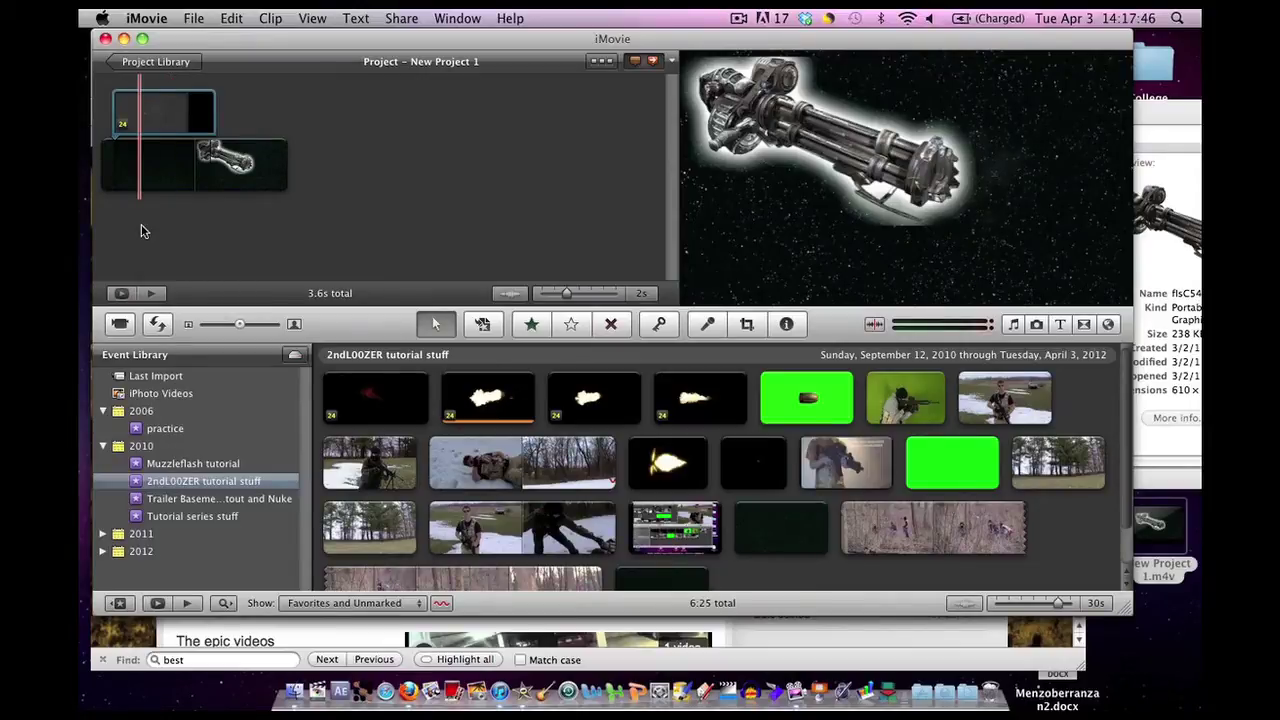
{"action": "mouse_move", "coordinate": [140, 112]}
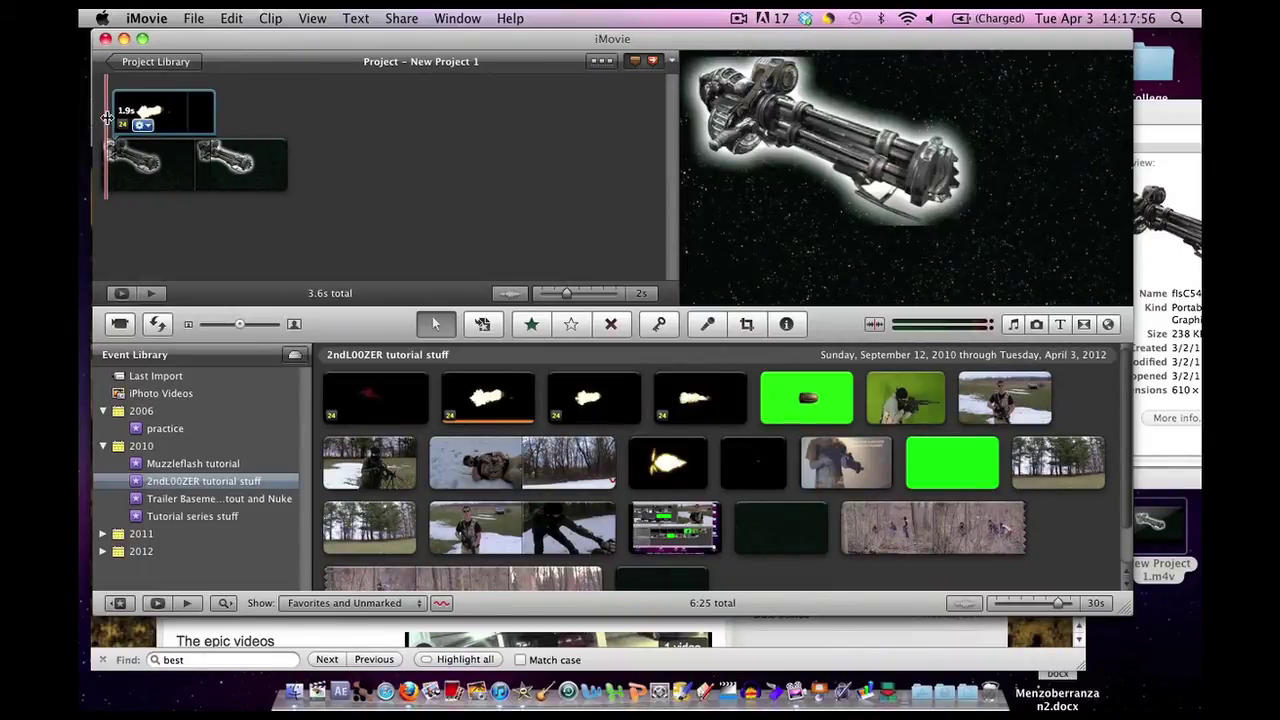
{"action": "key", "text": "space"}
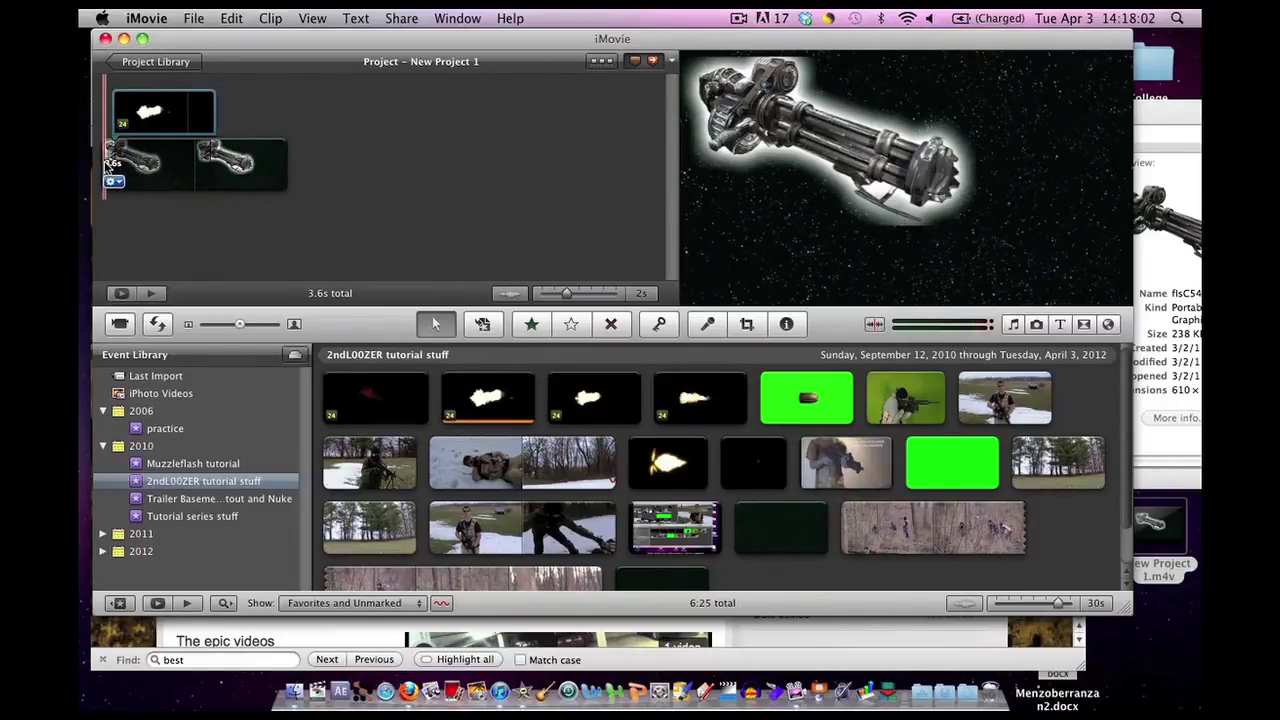
{"action": "key", "text": "space"}
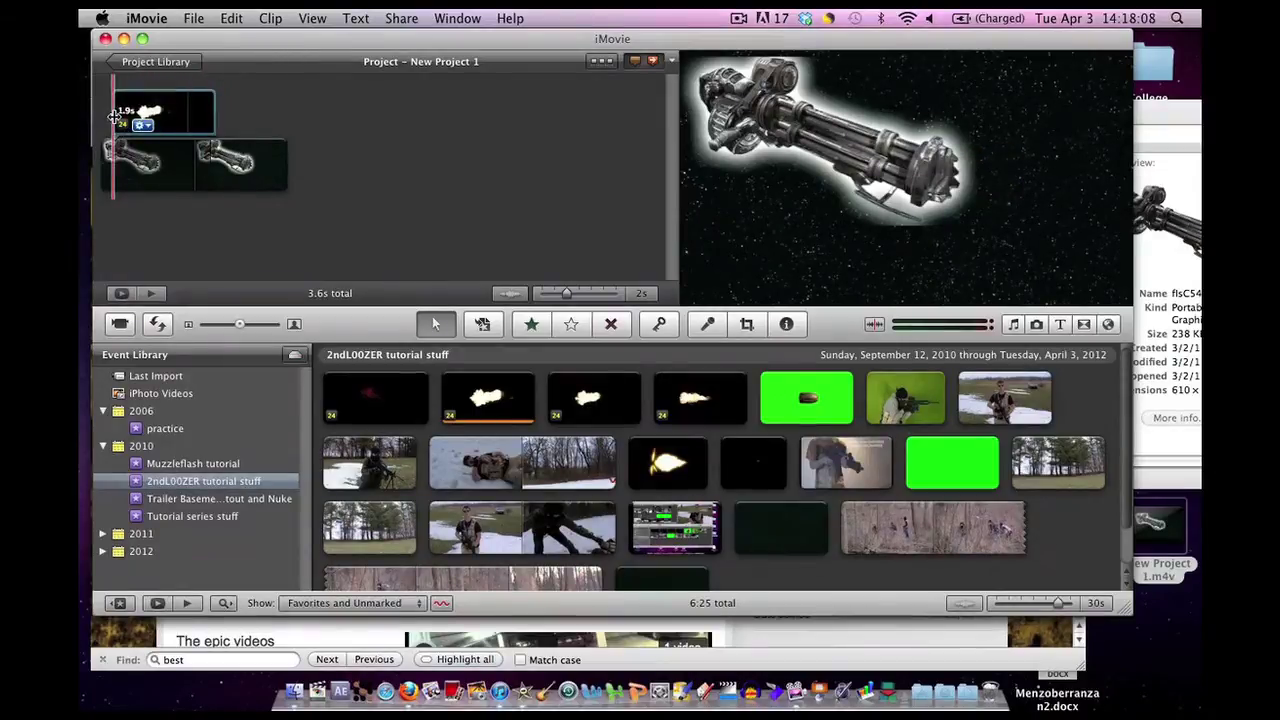
{"action": "left_click", "coordinate": [182, 104]}
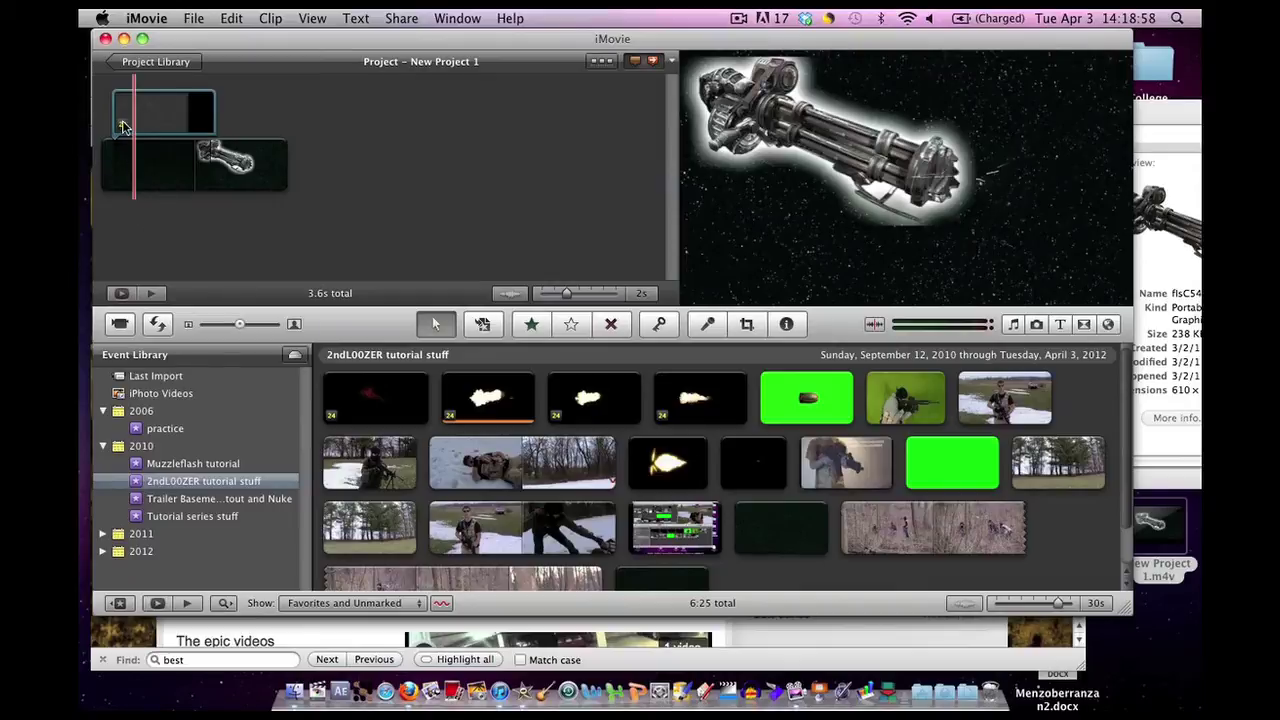
{"action": "mouse_move", "coordinate": [138, 193]}
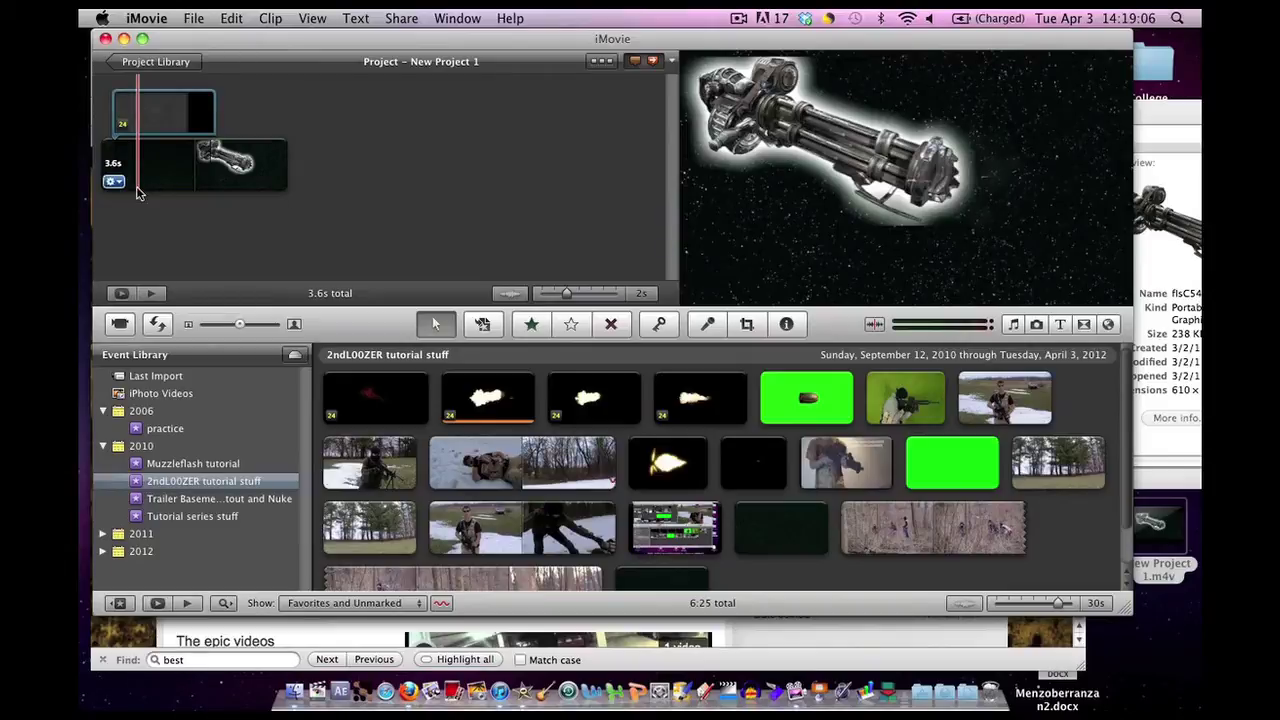
{"action": "mouse_move", "coordinate": [113, 112]}
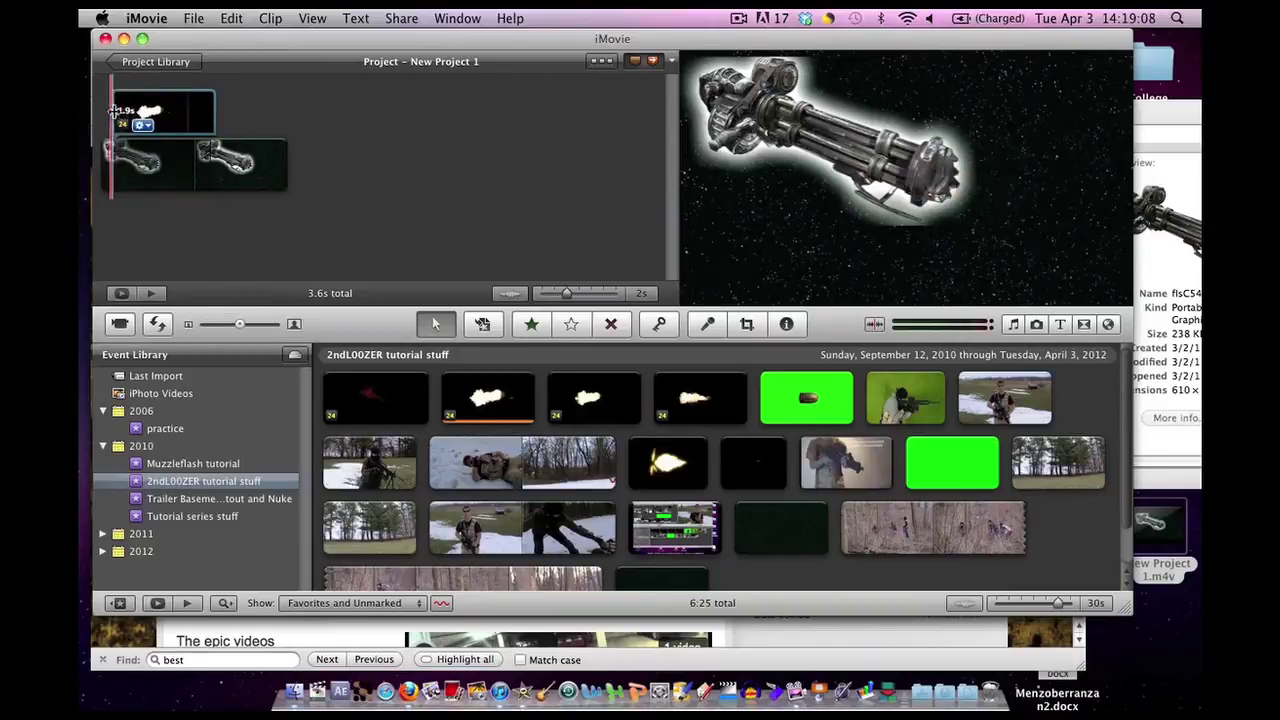
{"action": "mouse_move", "coordinate": [135, 158]}
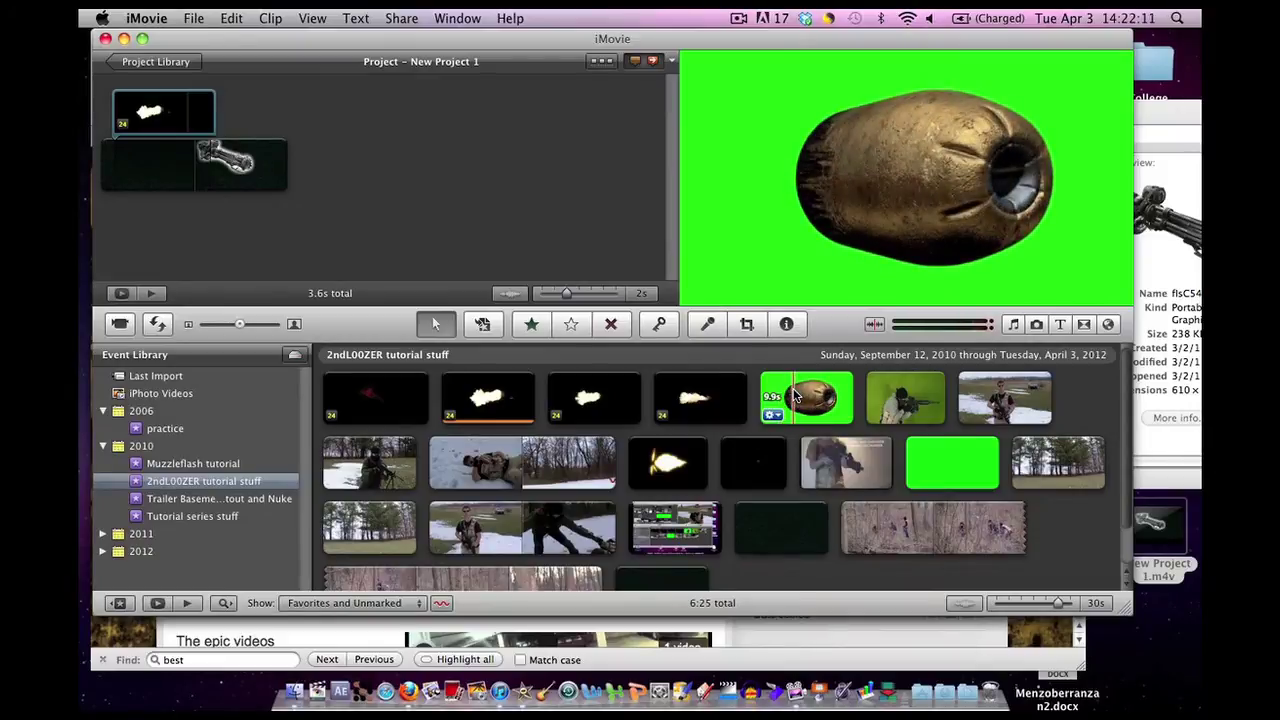
{"action": "key", "text": "space"}
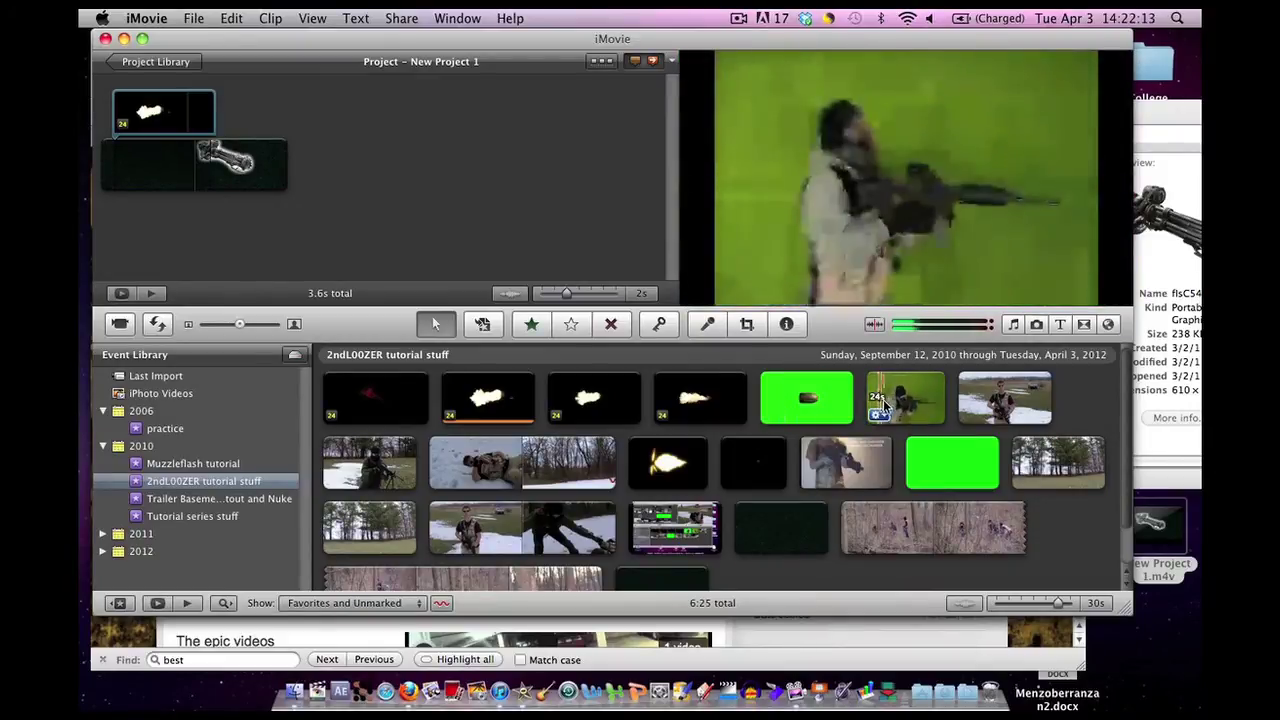
{"action": "key", "text": "space"}
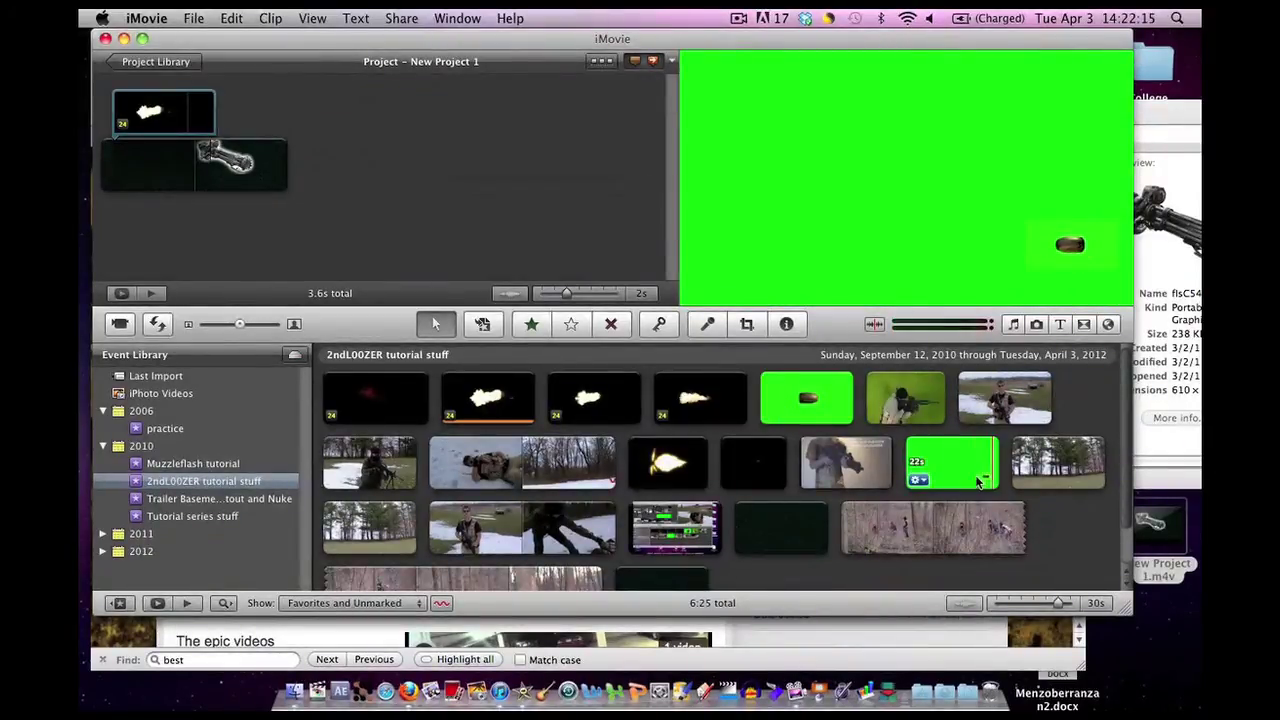